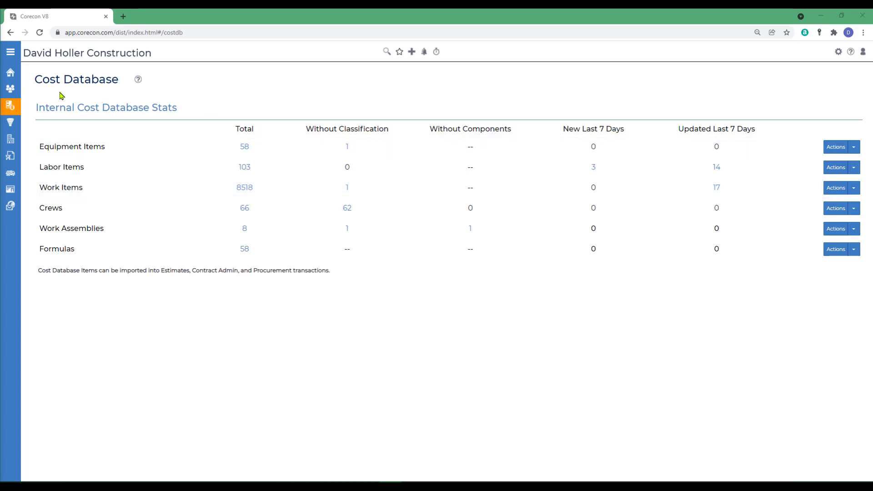
- Manually add an equipment item with the code HydExc-3.5CY and the description Hydraulic Excavator 3.5CY
mouse_move(36, 110)
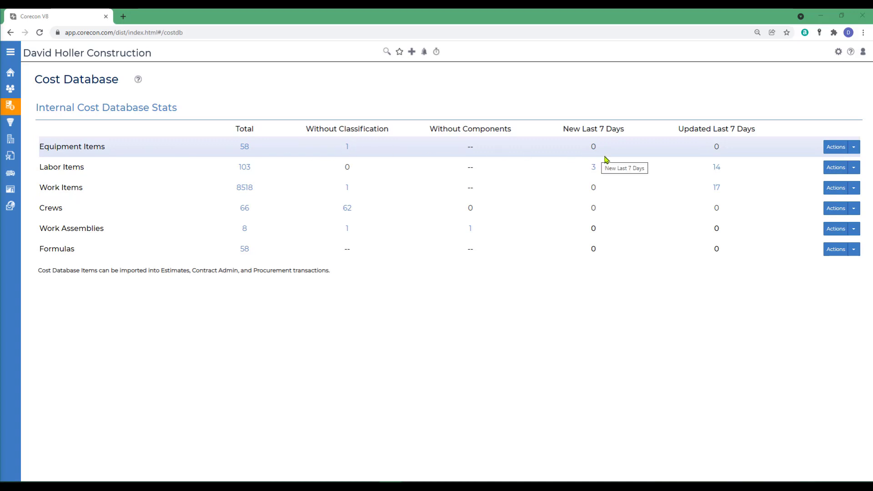
left_click(855, 148)
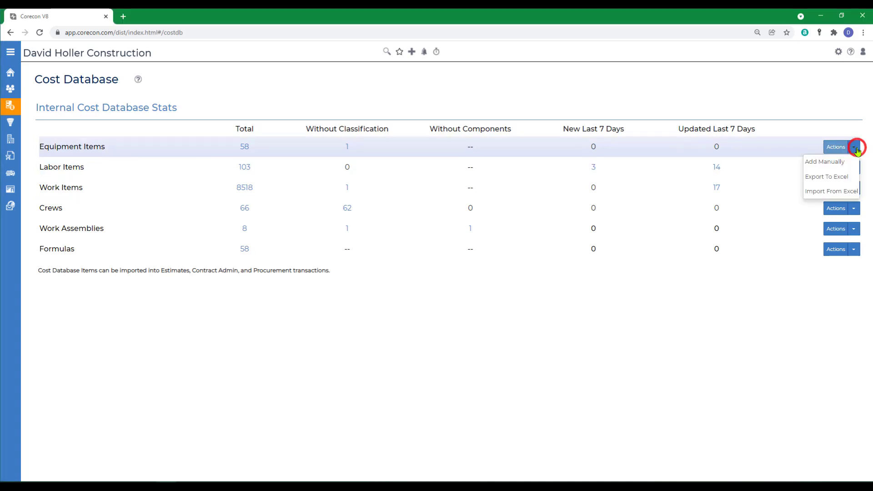
left_click(824, 161)
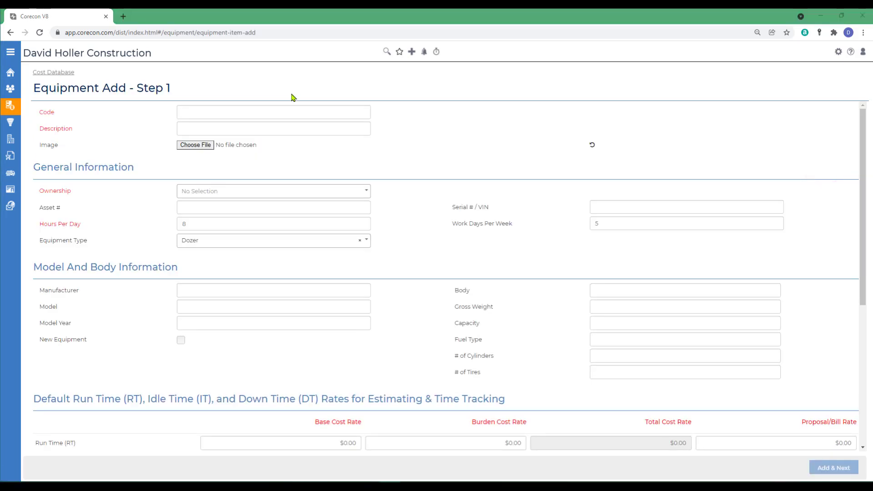
left_click(238, 111)
type("HydExc")
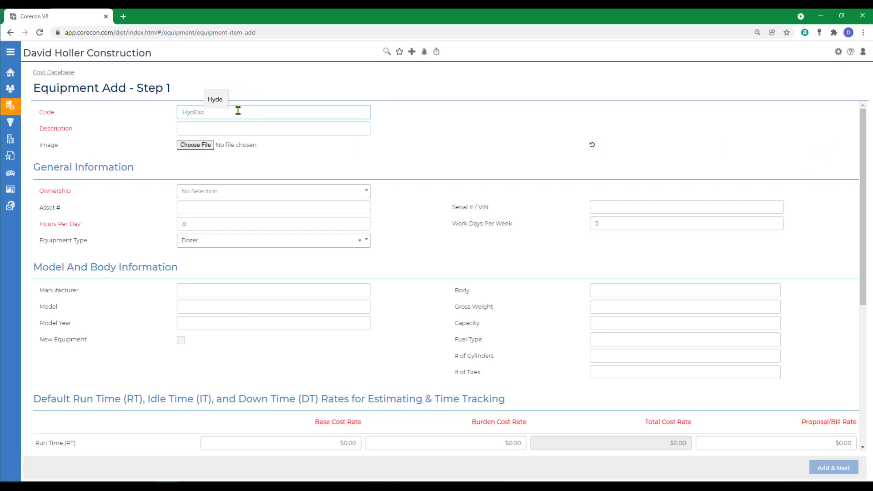
type("-")
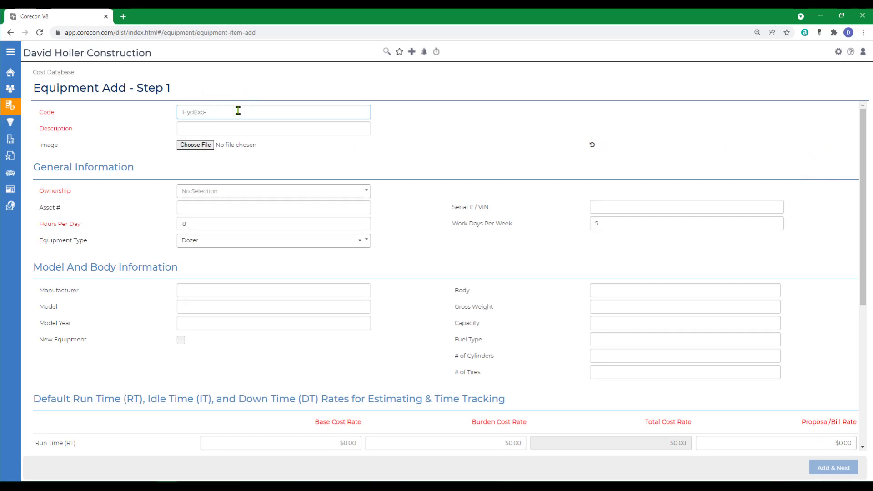
type("3.5CY")
key("Tab")
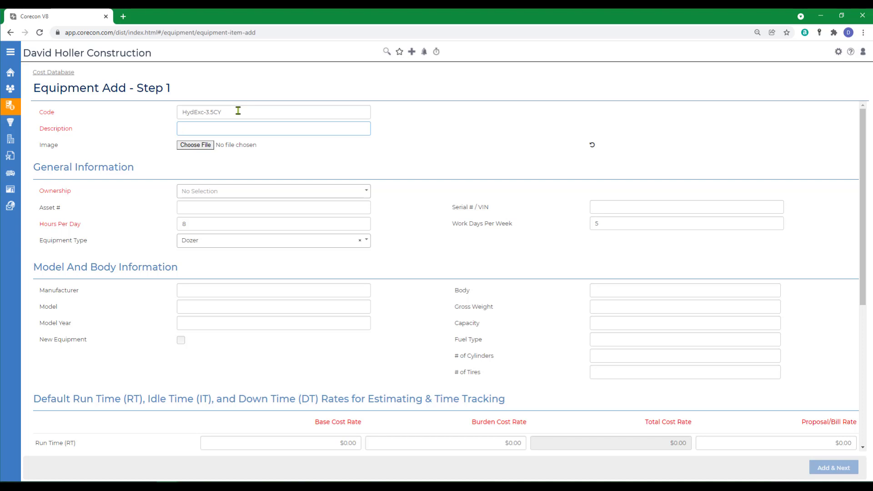
type("Hydrau")
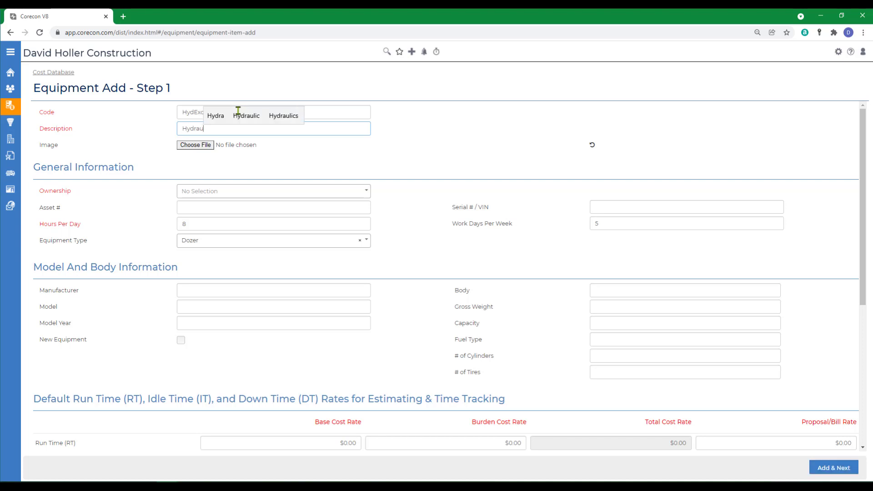
type("lic ")
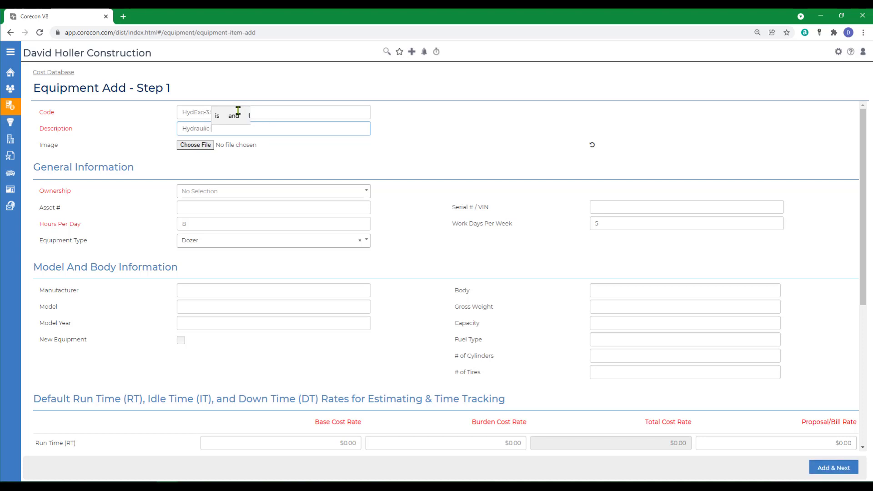
type("Excavator 3.5CY")
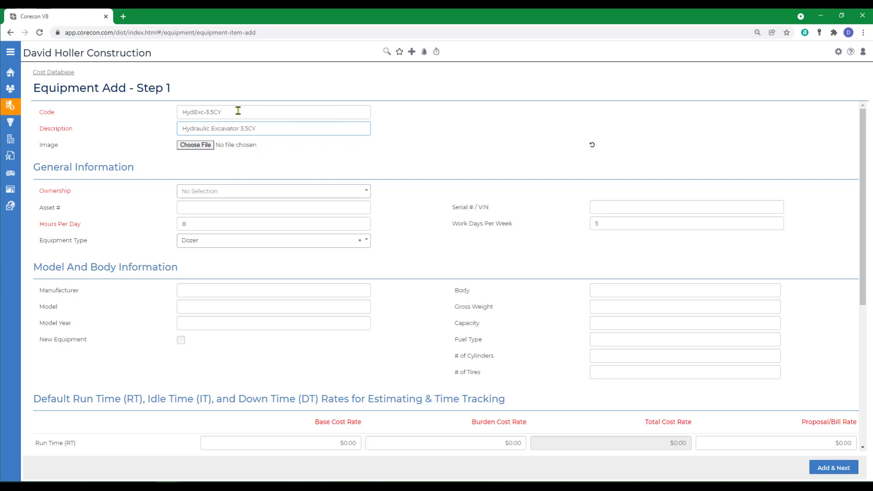
- Attach the picture Cat 352F Hydraulic Excavator 3.5CYpic as the equipment item's image
left_click(196, 147)
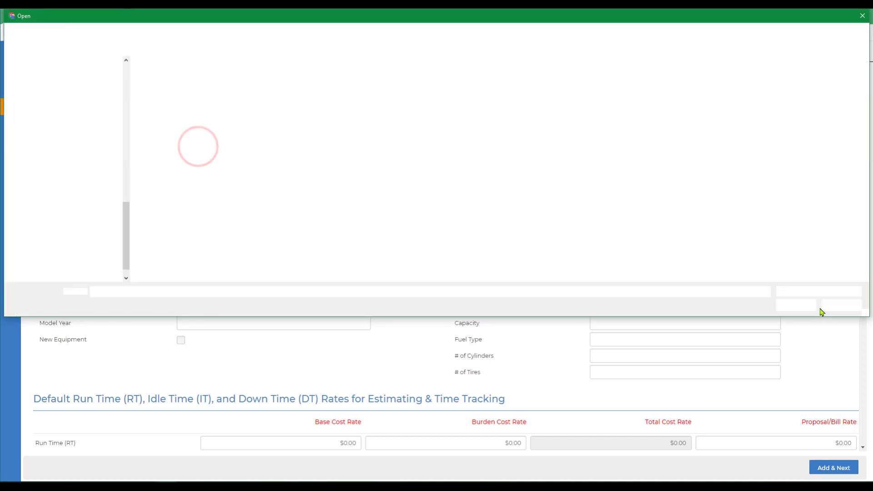
left_click(116, 142)
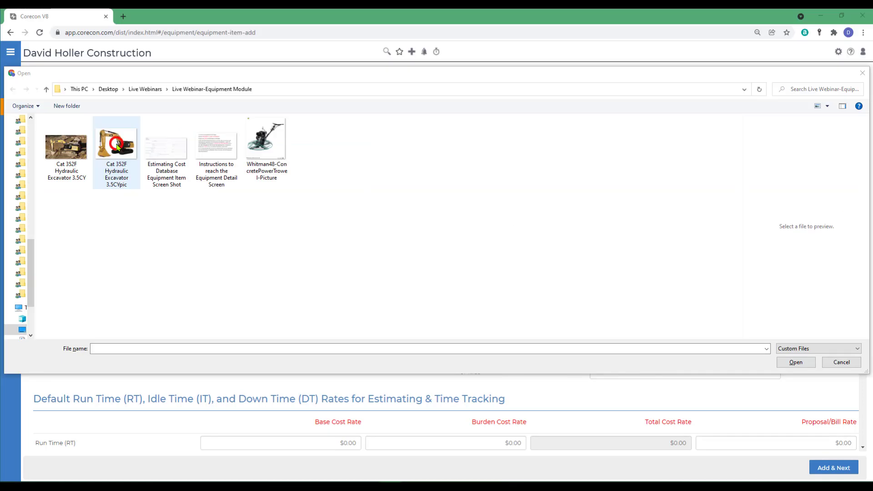
left_click(795, 362)
- Set the equipment's ownership to Rented and its equipment type to Excavator
left_click(193, 191)
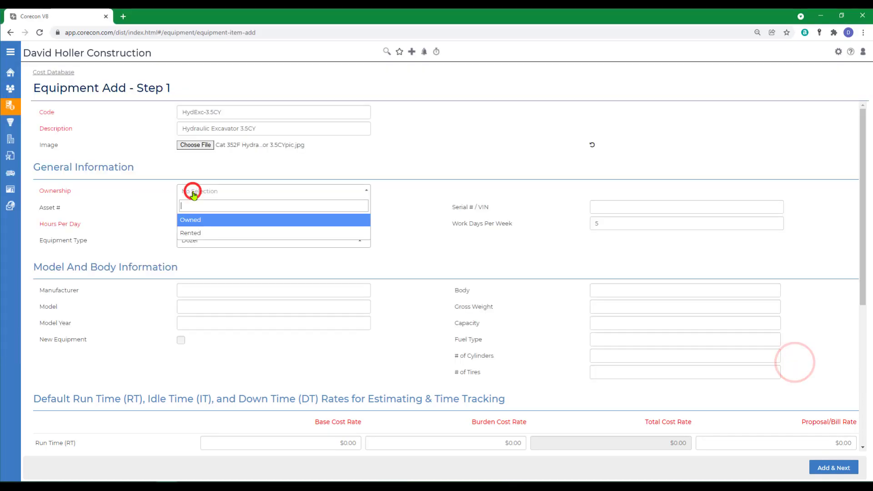
left_click(188, 233)
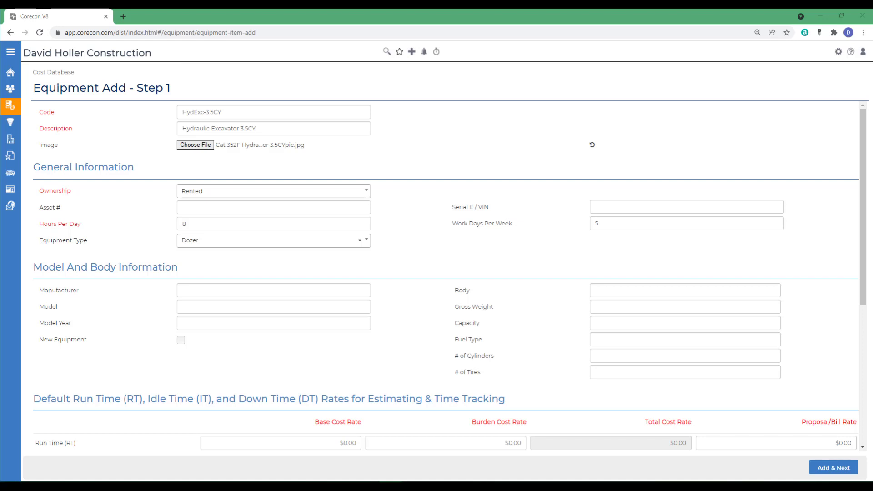
left_click(227, 241)
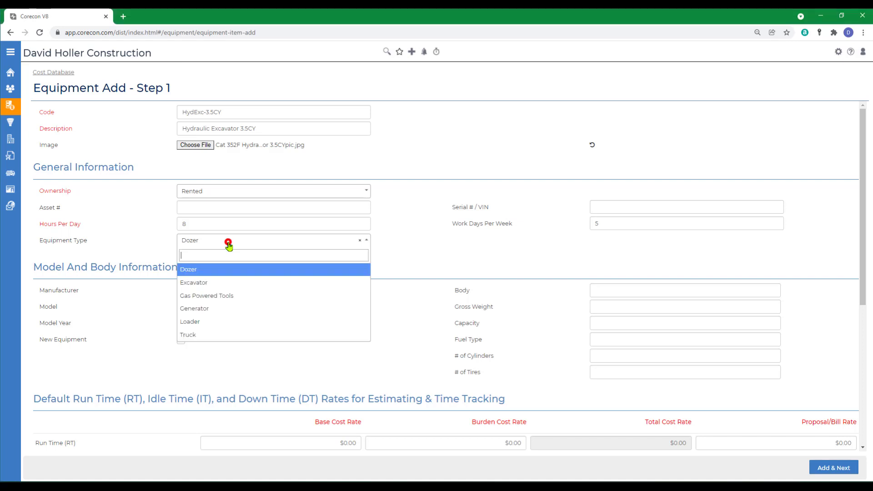
left_click(190, 287)
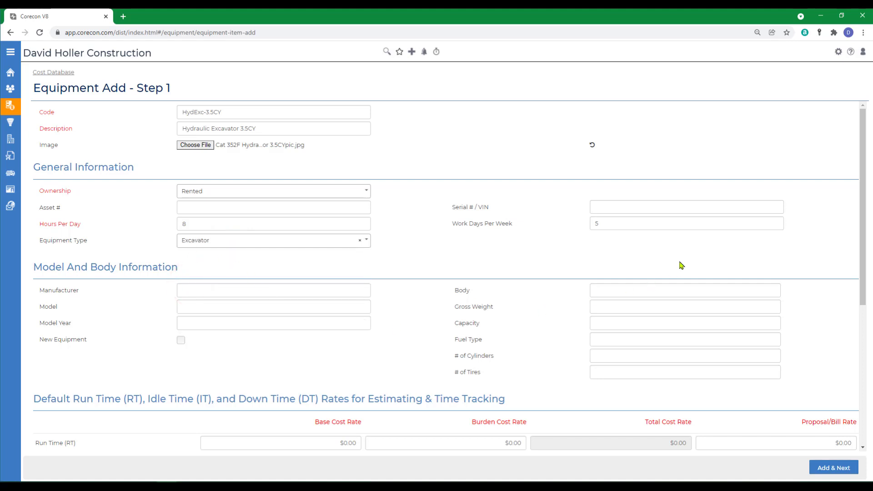
- Enter the manufacturer Catepillar, model 325F and model year 2017 for the equipment
scroll(465, 284, "down", 3)
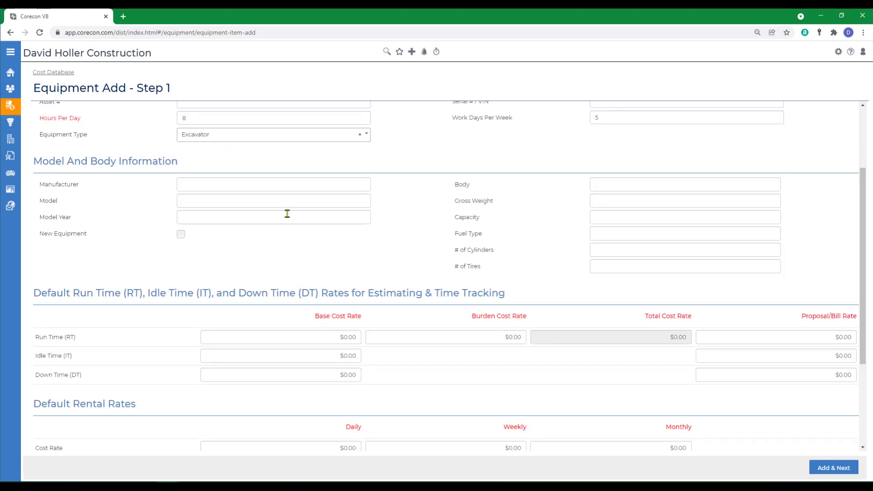
left_click(214, 182)
type("Catepillar")
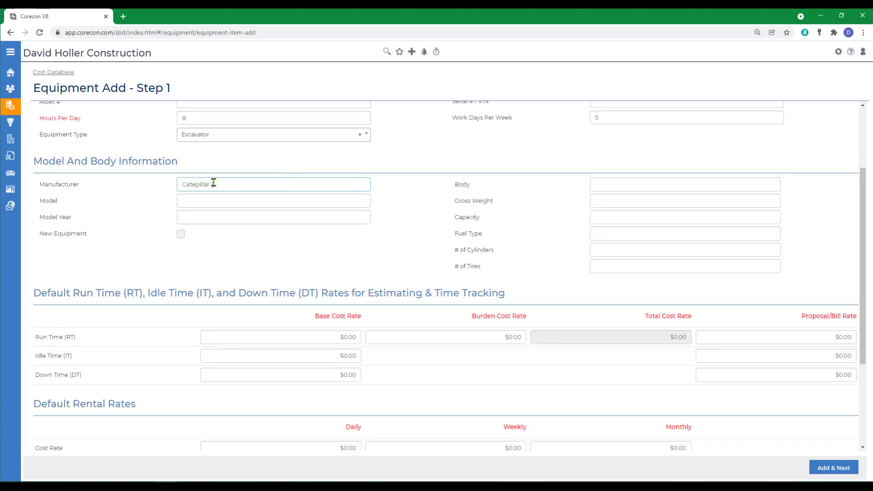
key("Tab")
type("325")
key("Tab")
type("20")
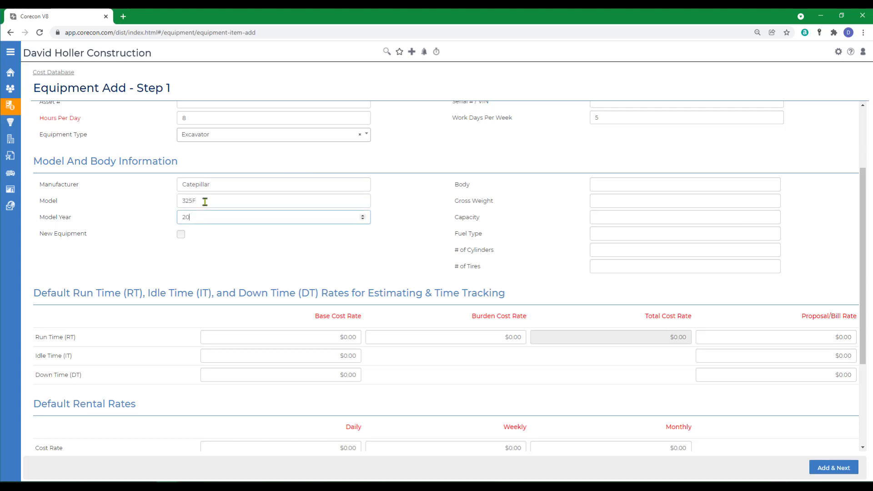
type("17")
key("Tab")
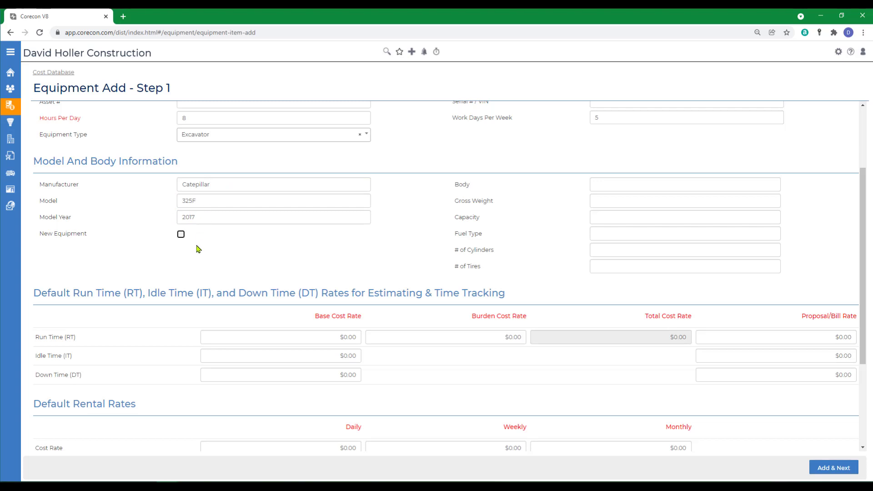
- Set the equipment's fuel type to Diesel, with 6 cylinders and 4 tires
left_click(599, 233)
type("Diesel")
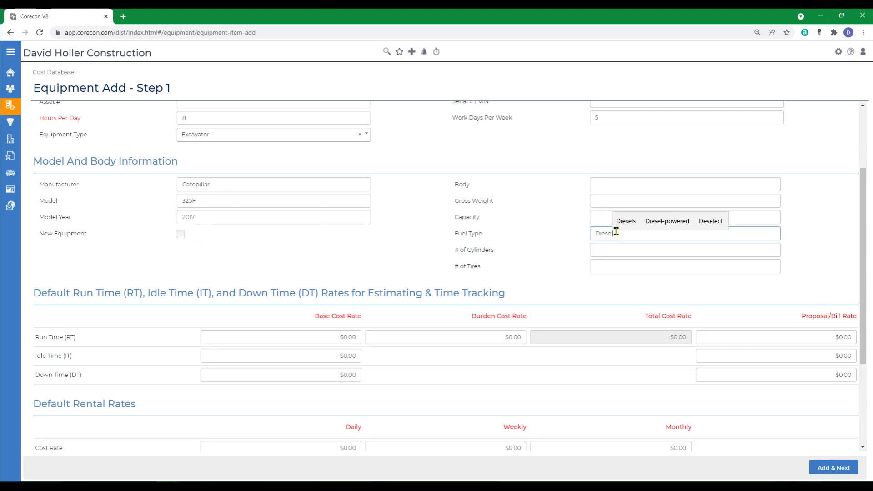
key("Tab")
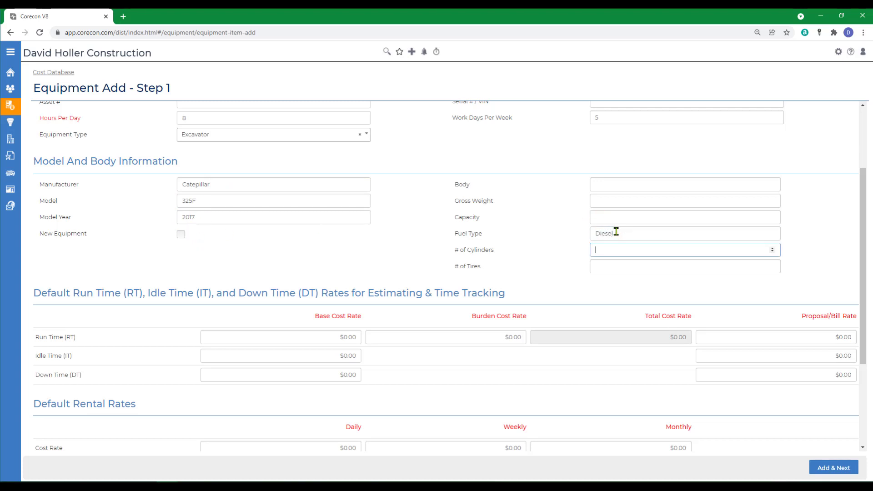
type("6")
key("Tab")
type("4")
key("Tab")
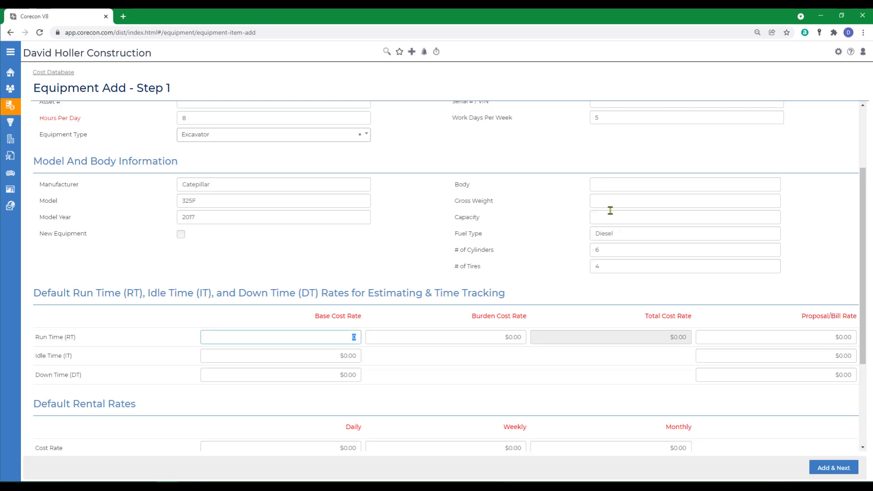
- Set the Run Time rates to a base cost of $38.00, a burden cost of $3.90 and a proposal/bill rate of $65.00
left_click(181, 315)
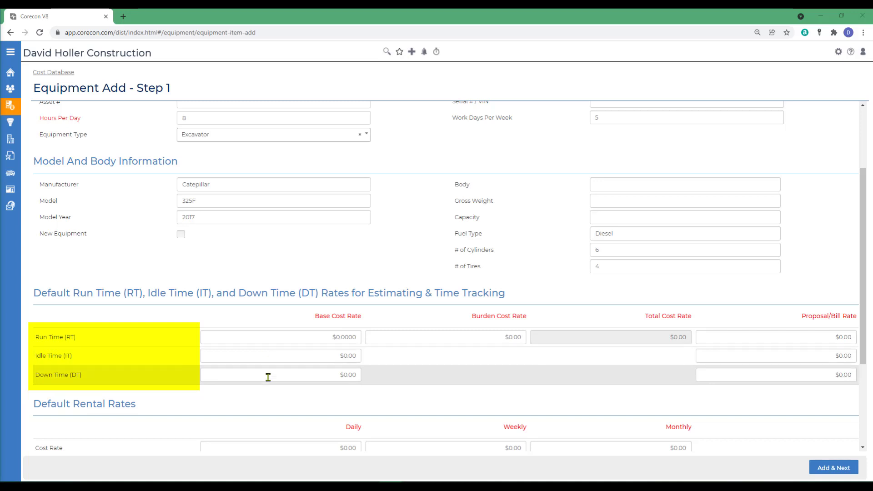
left_click(230, 337)
type("38.0")
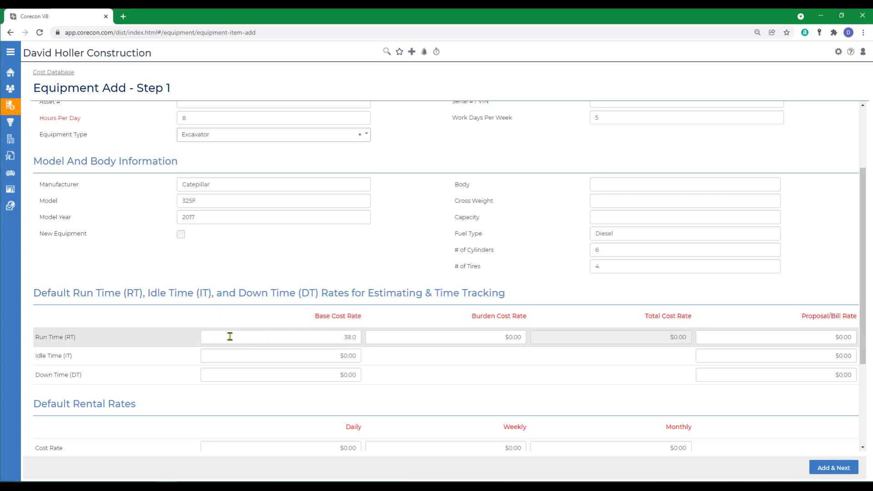
key("Tab")
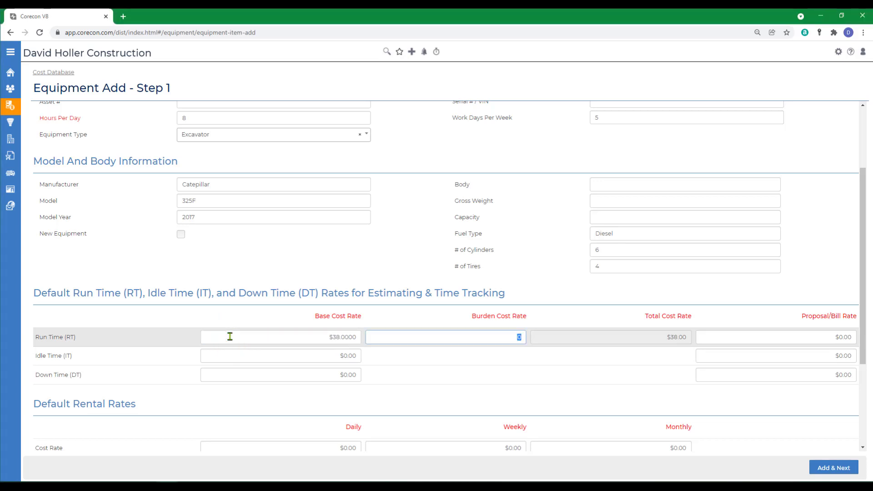
type("3.90")
key("Tab")
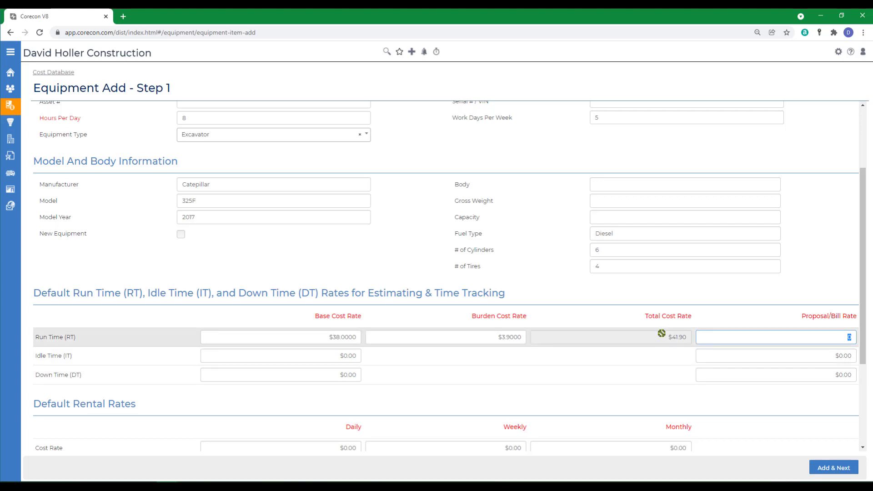
left_click(735, 337)
double_click(735, 337)
type("65.")
key("Tab")
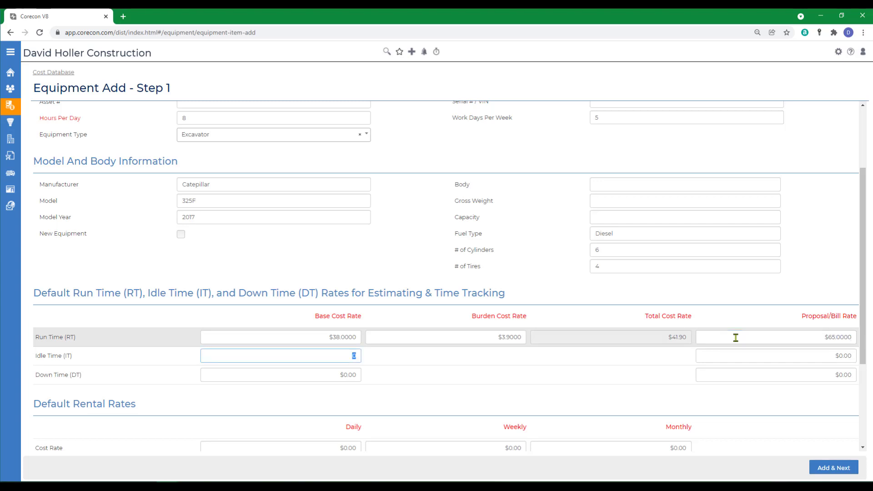
- Set the default rental cost rates to $140.00 daily, $480.00 weekly and $1,750.00 monthly
left_click(324, 355)
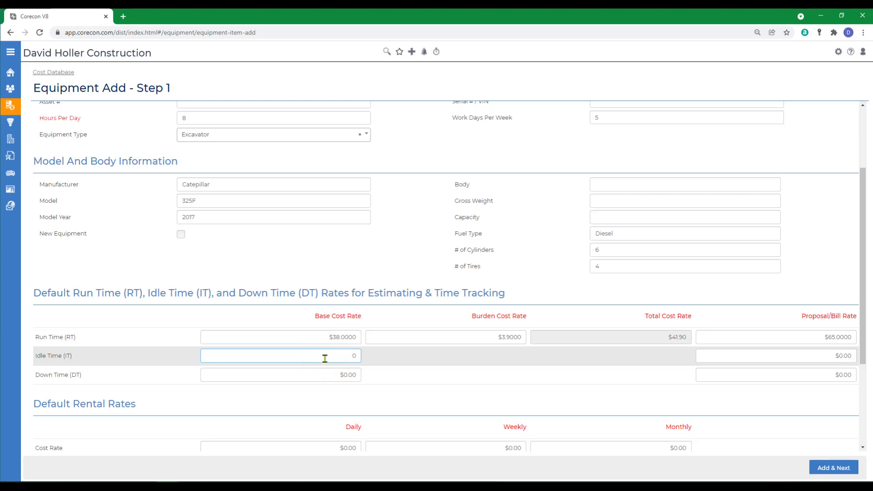
scroll(453, 378, "down", 3)
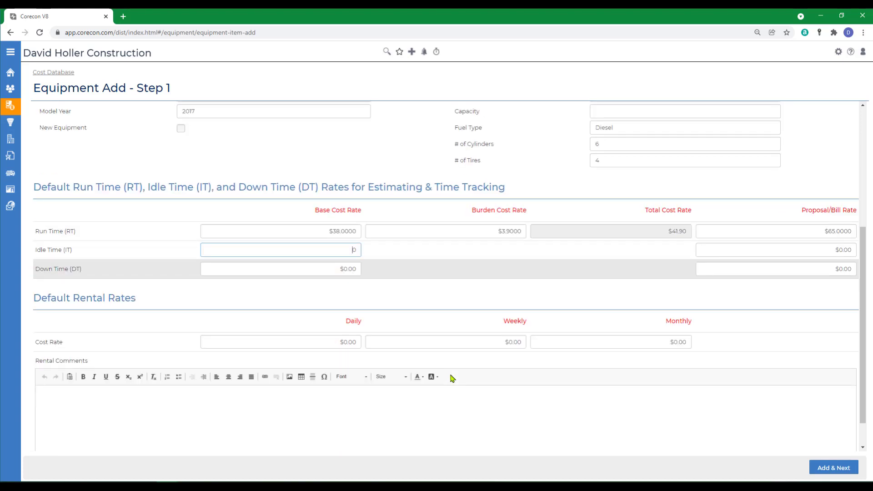
scroll(300, 319, "up", 5)
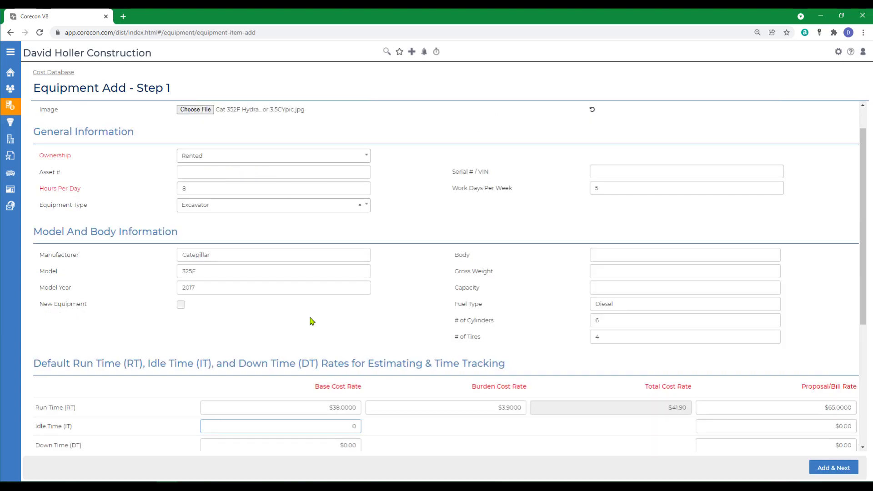
scroll(312, 322, "down", 5)
left_click(304, 309)
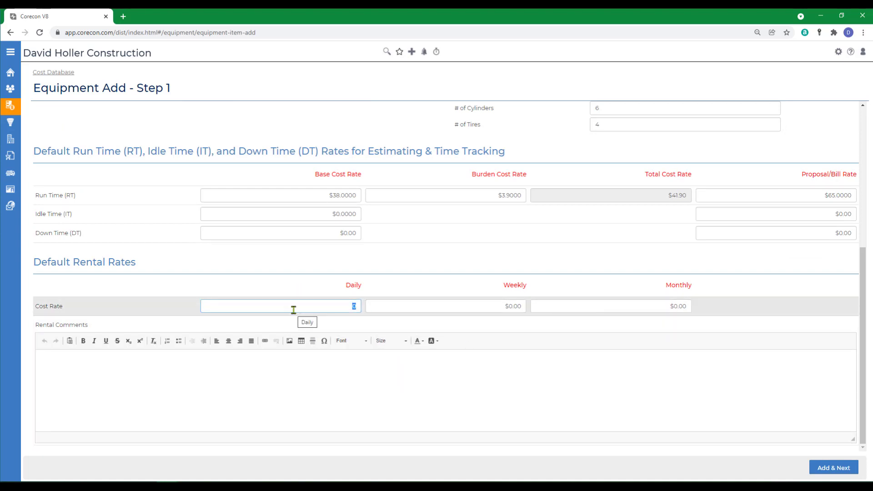
type("140.0")
key("Tab")
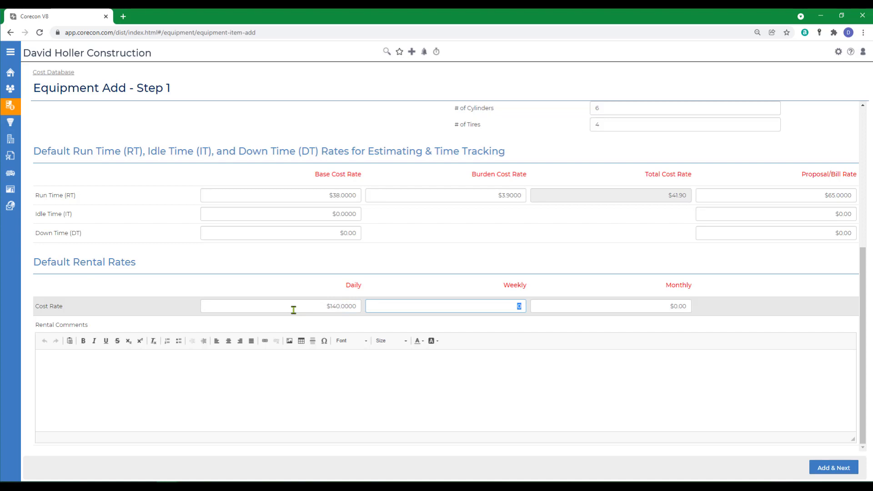
type("480.0")
key("Tab")
type("1750.0")
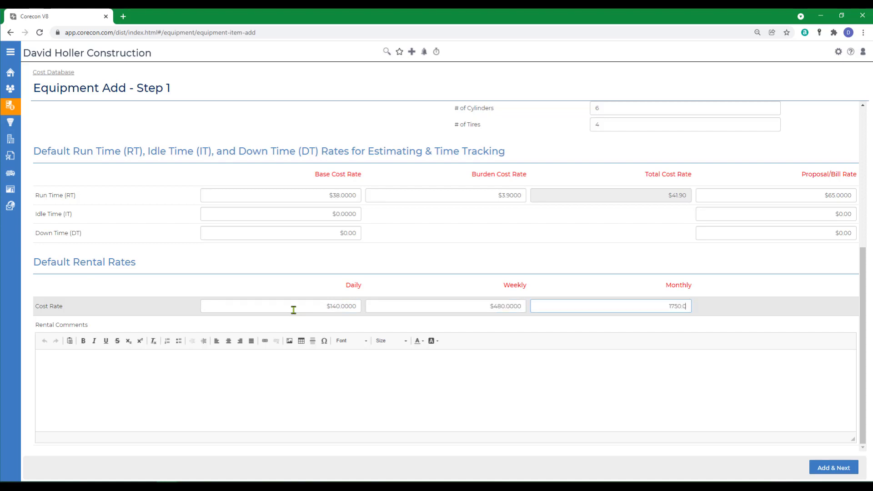
key("Tab")
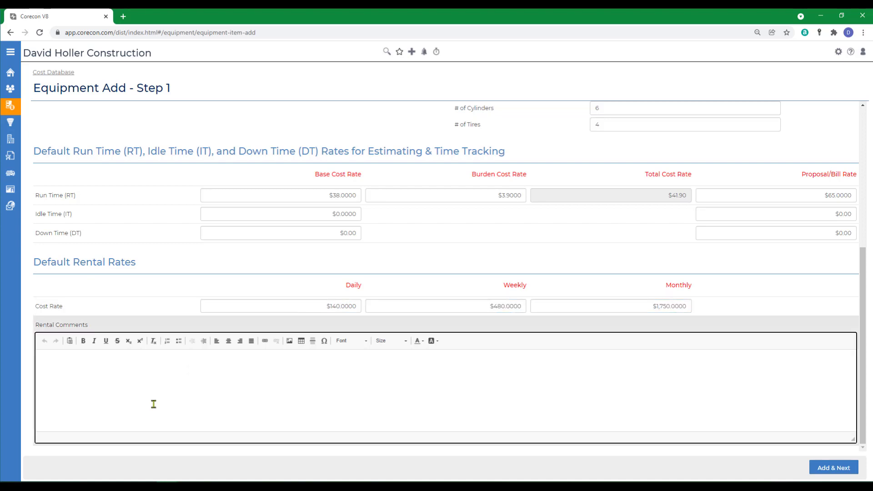
- Submit the equipment's first form page with the rental comments left blank, and skip the spare parts entry
left_click(83, 385)
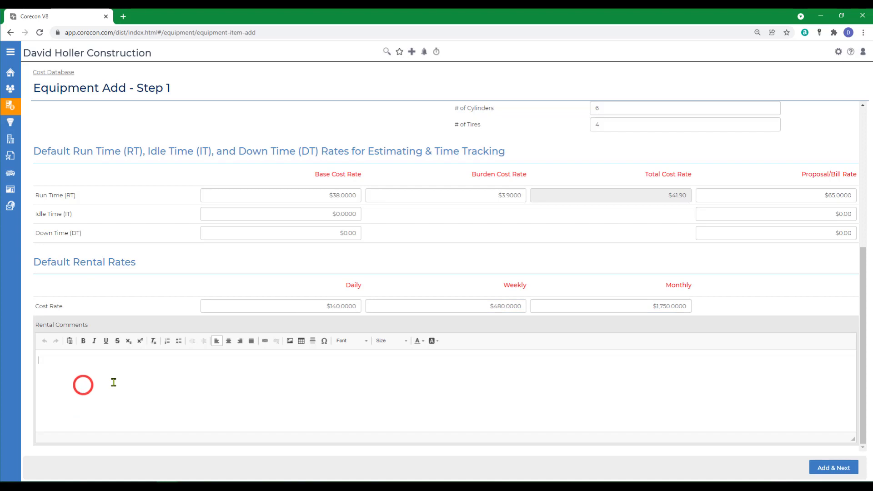
left_click(833, 468)
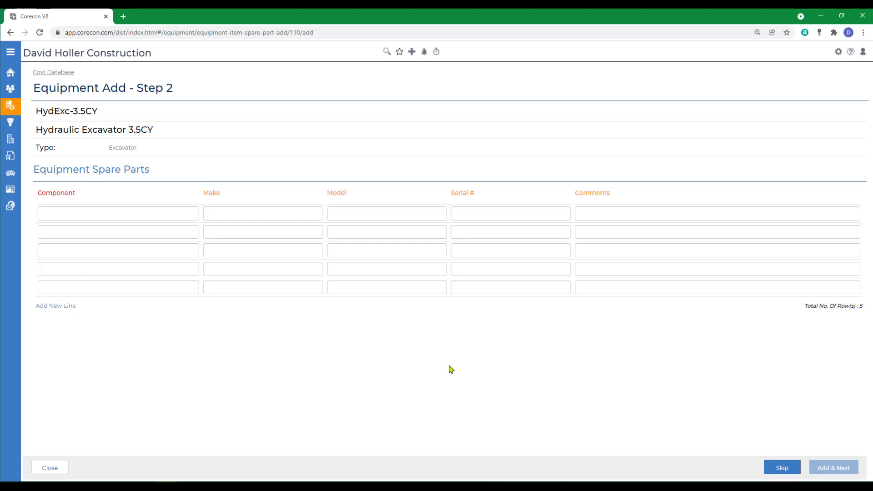
left_click(781, 471)
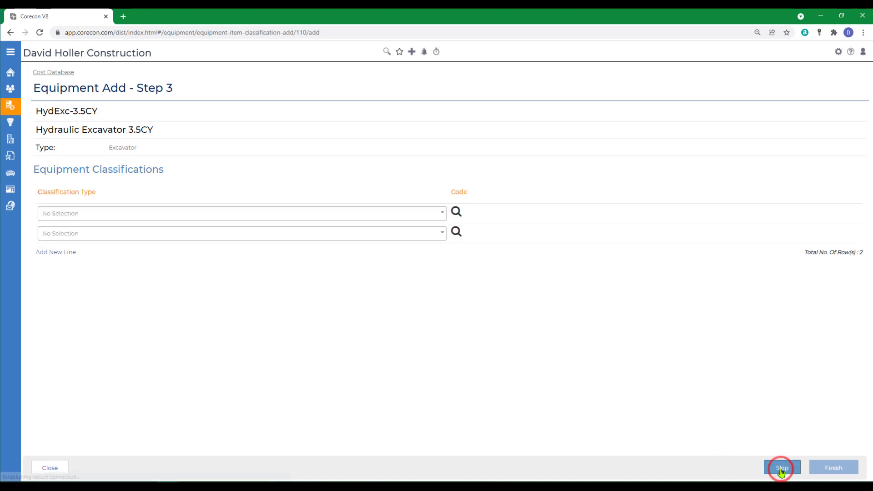
- Classify the equipment under CSI 2016 with code 31 23 00 - Excavation and Fill, and finish adding the item
left_click(455, 213)
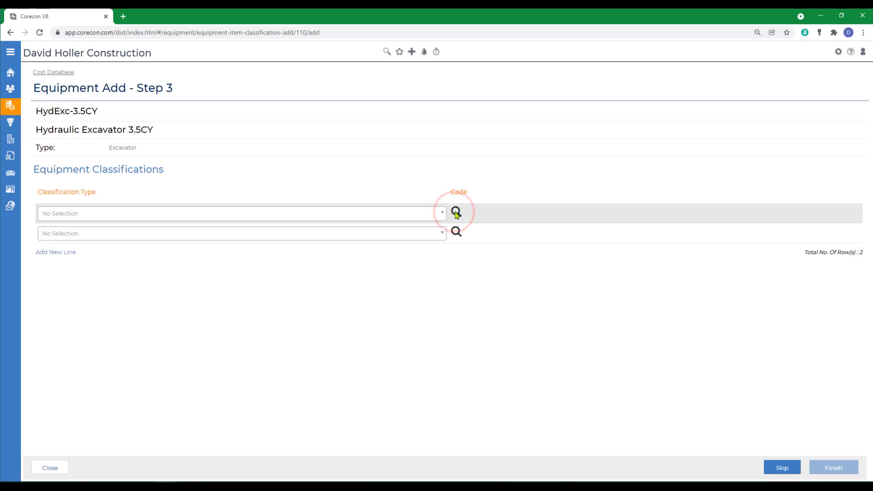
left_click(441, 212)
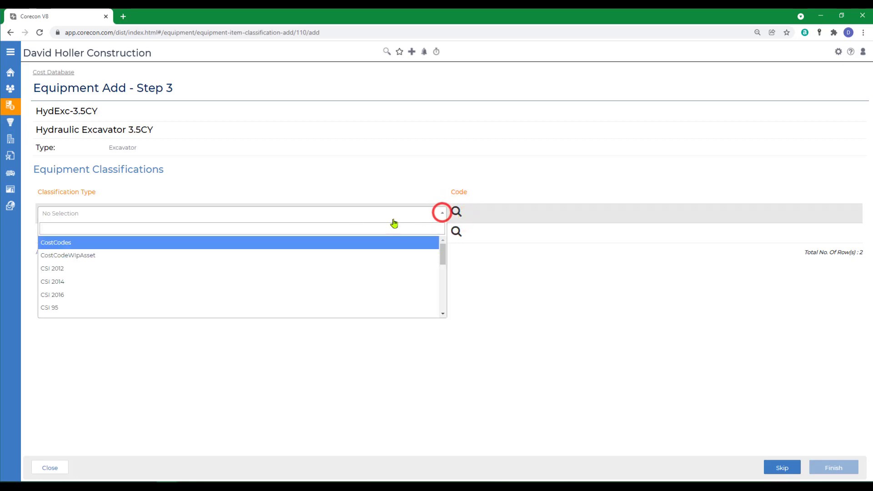
left_click(59, 295)
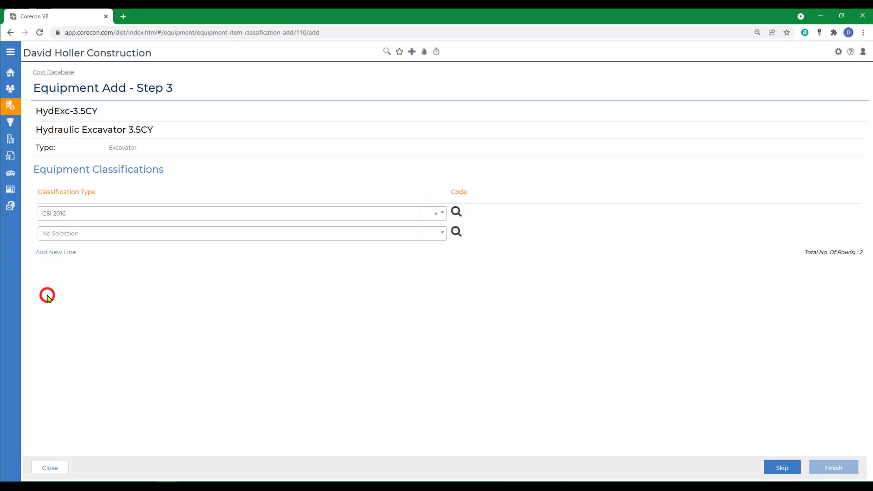
left_click(455, 213)
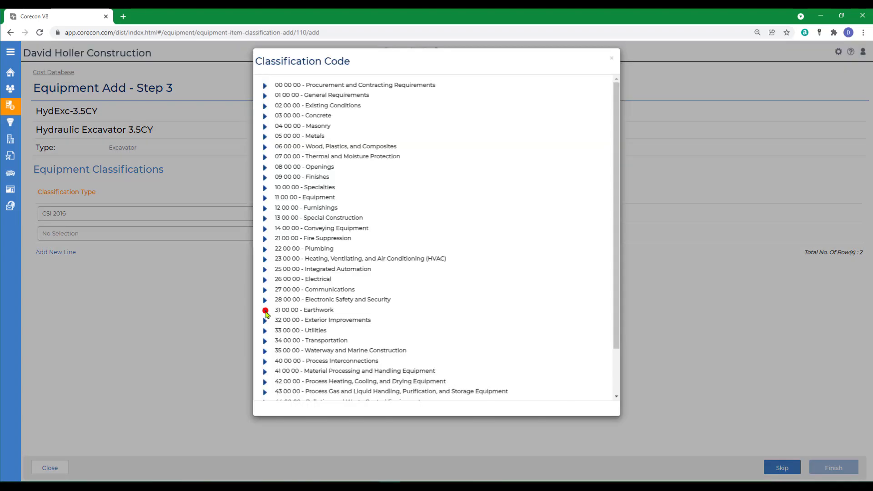
left_click(264, 310)
scroll(451, 304, "down", 2)
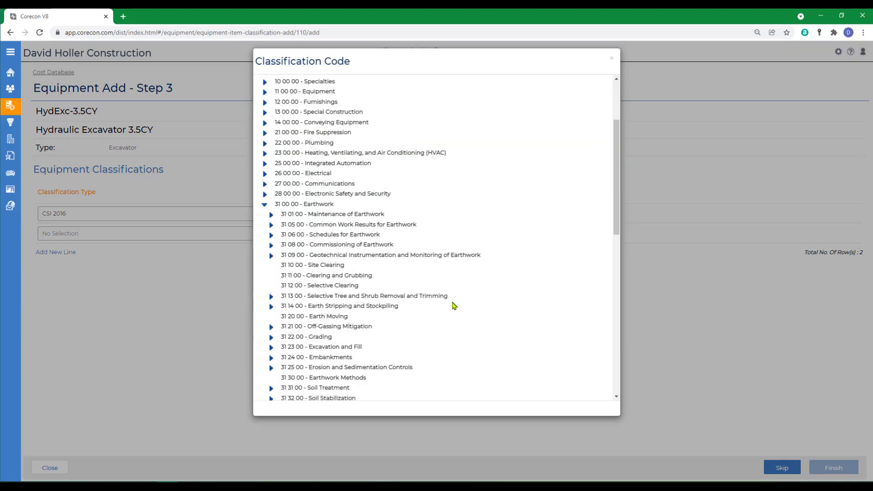
left_click(321, 350)
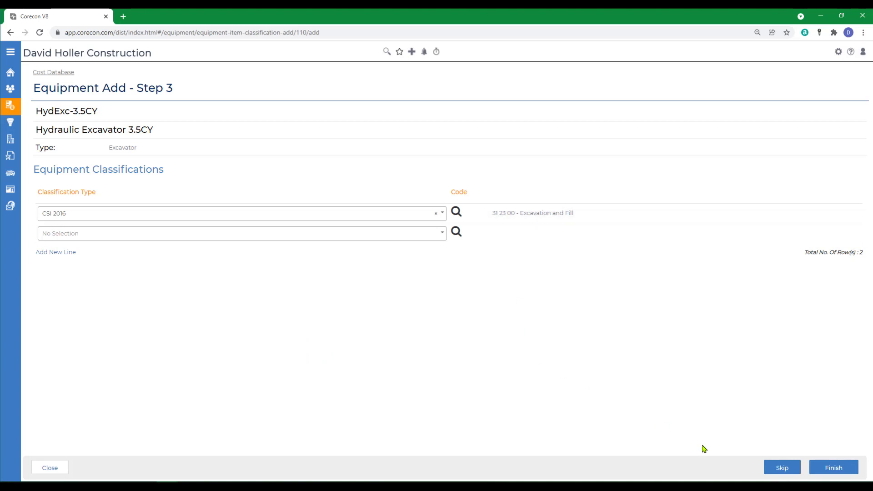
left_click(828, 474)
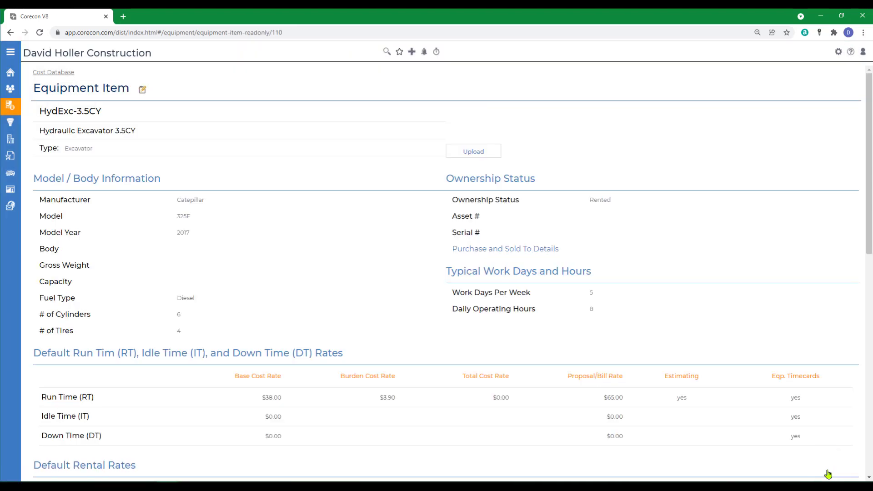
- Review the saved excavator record from rates to linked files, inspect its editable details, and close them without changes
scroll(332, 275, "down", 3)
scroll(332, 274, "down", 8)
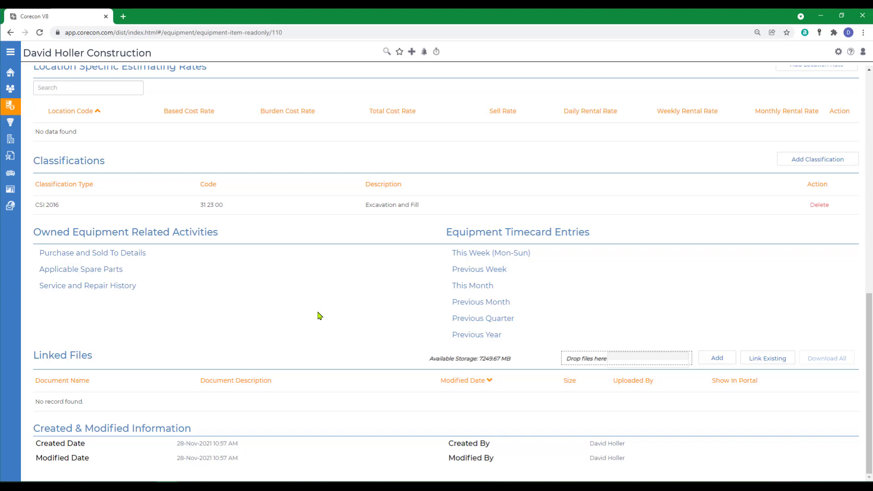
scroll(320, 316, "up", 5)
scroll(319, 315, "up", 7)
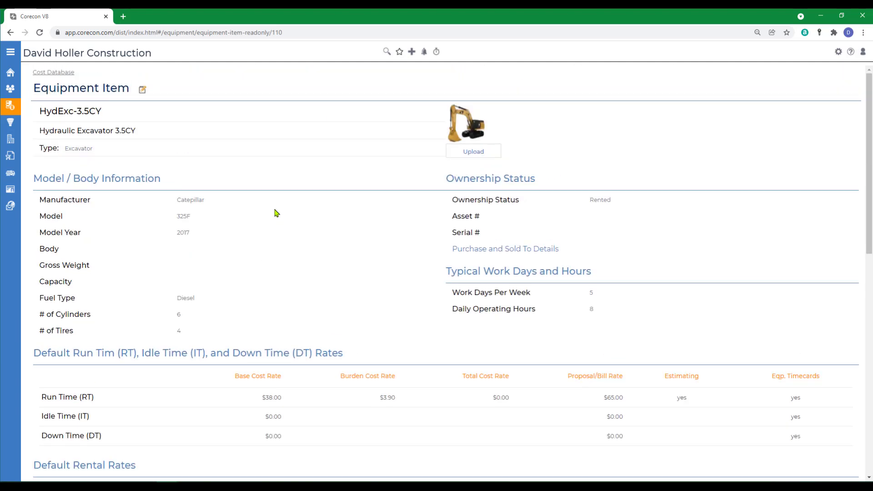
left_click(143, 92)
scroll(462, 359, "down", 2)
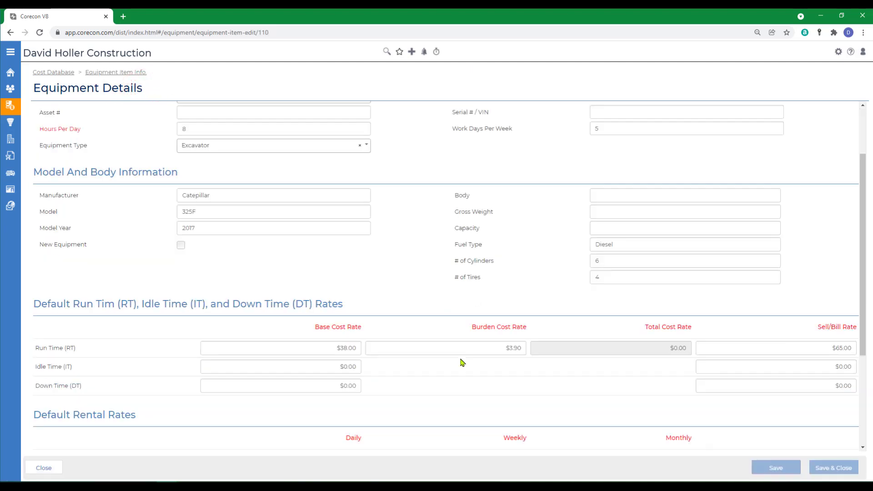
scroll(461, 359, "down", 3)
scroll(462, 360, "up", 5)
left_click(54, 469)
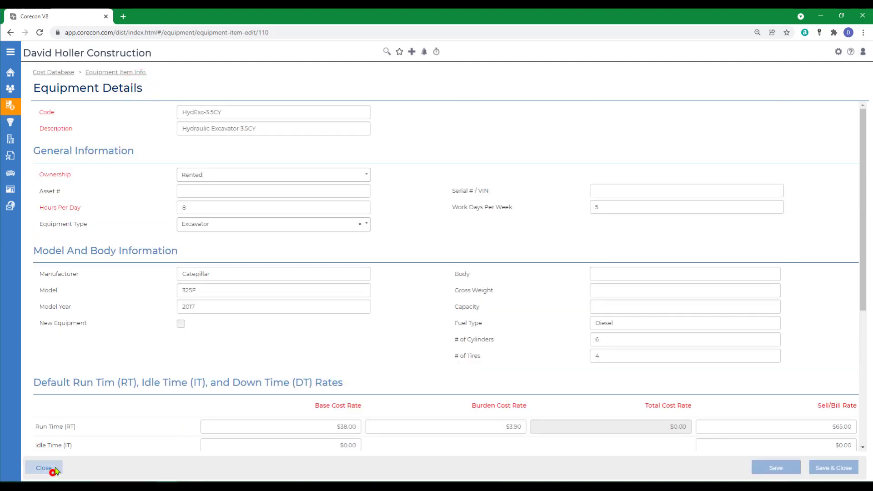
- Return to the Cost Database overview and check which actions are available for Equipment Items
left_click(50, 73)
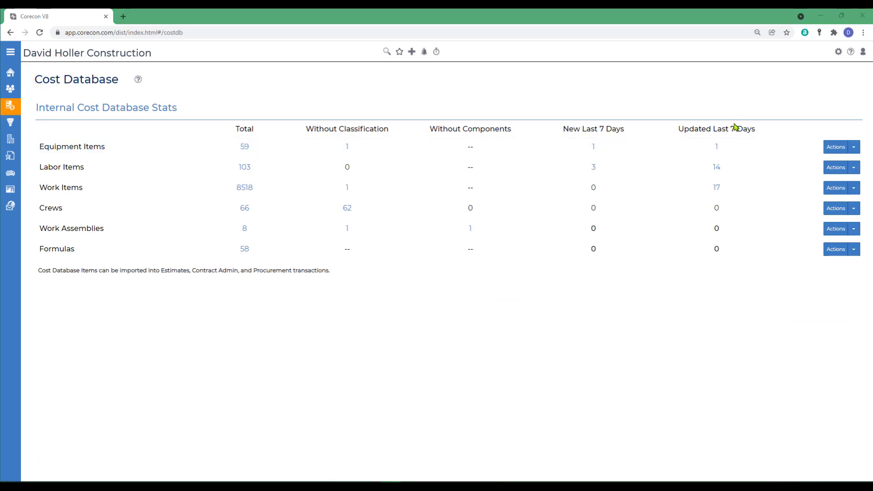
left_click(853, 148)
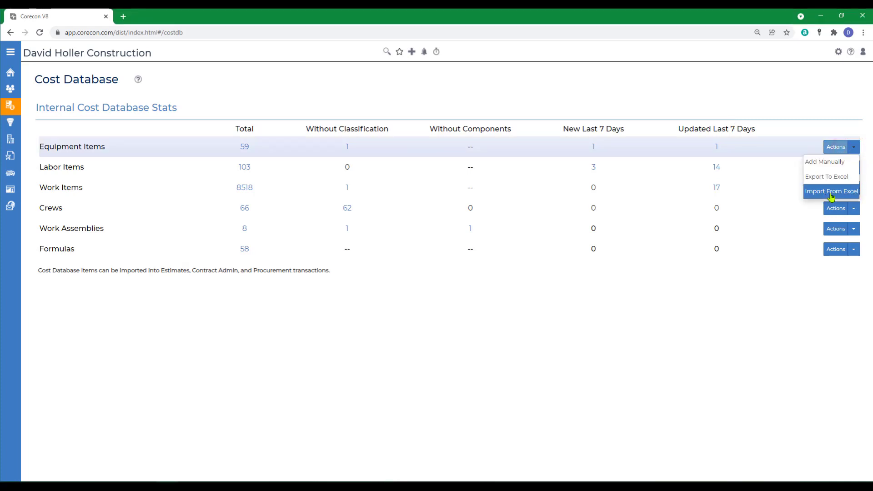
left_click(784, 99)
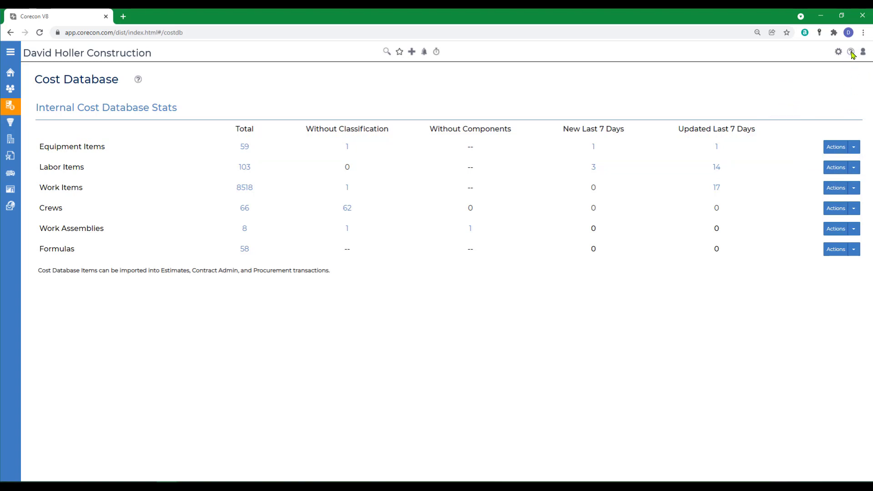
- Open the help article on importing equipment items from Microsoft Excel and read its instructions and field list
left_click(851, 53)
left_click(39, 103)
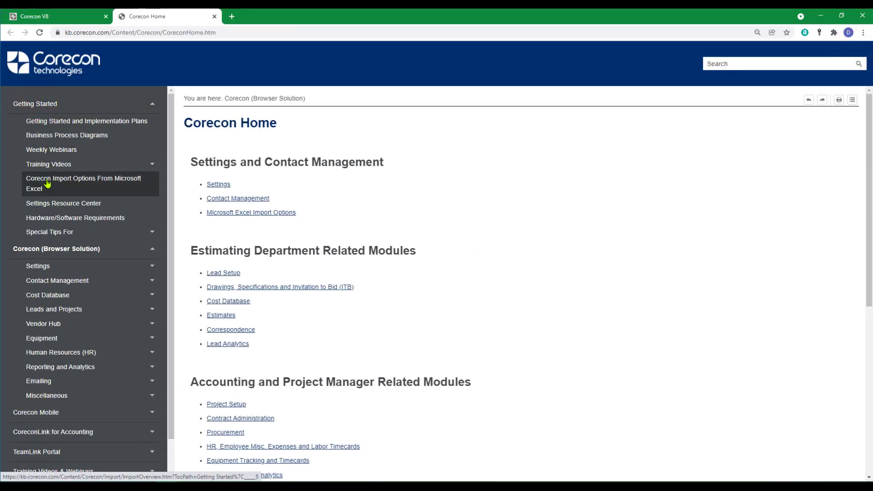
left_click(47, 182)
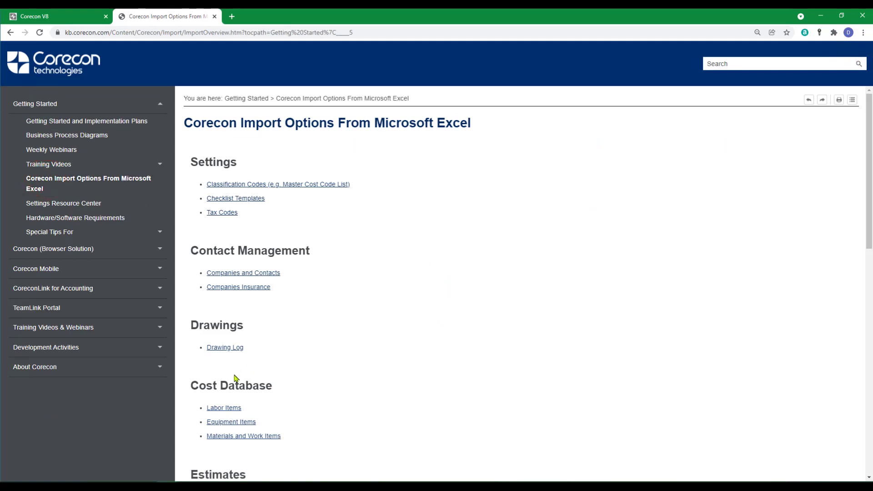
left_click(220, 423)
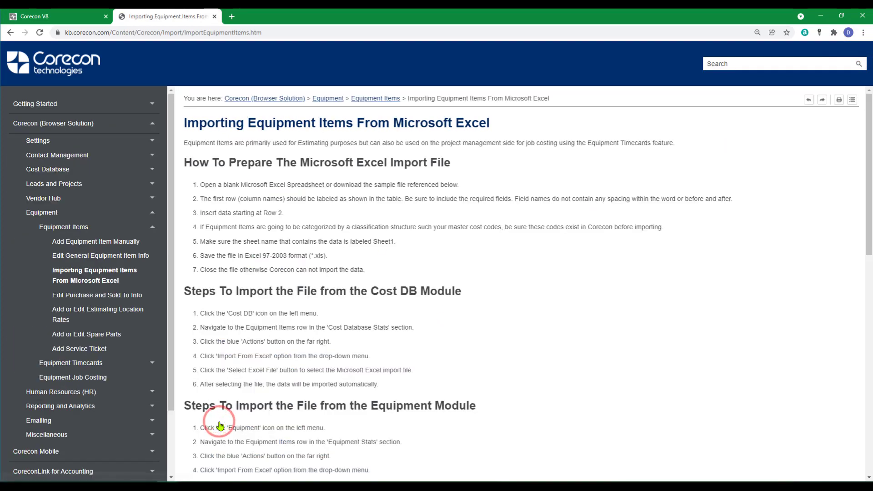
scroll(518, 372, "down", 2)
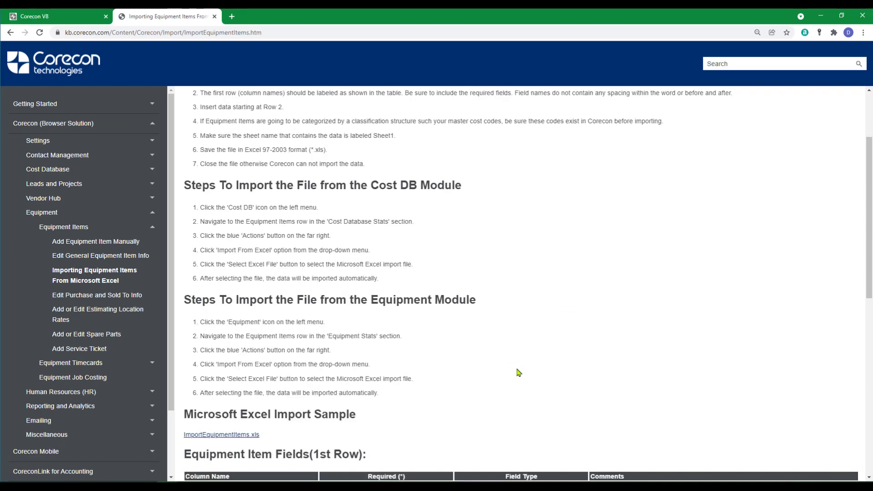
scroll(611, 374, "down", 6)
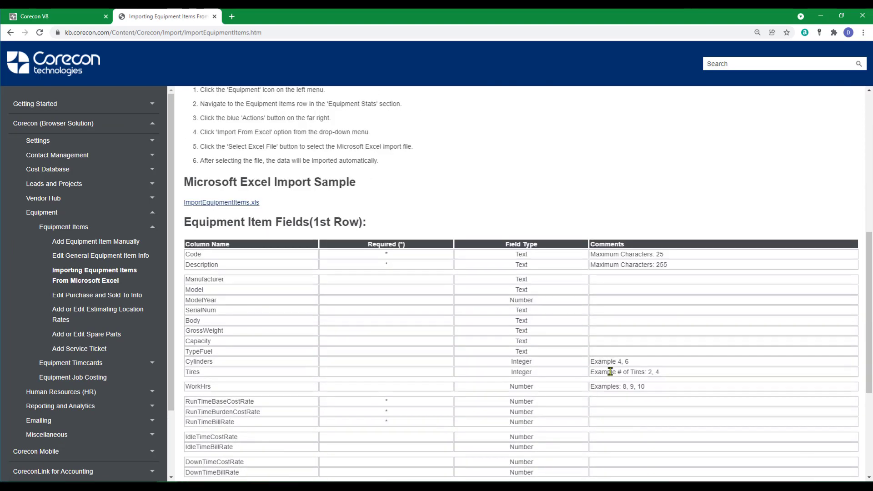
scroll(349, 259, "down", 2)
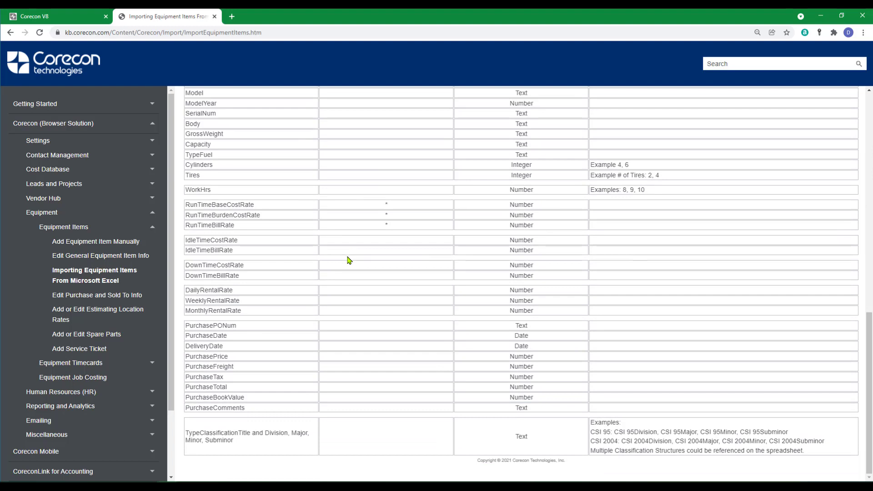
scroll(349, 260, "up", 4)
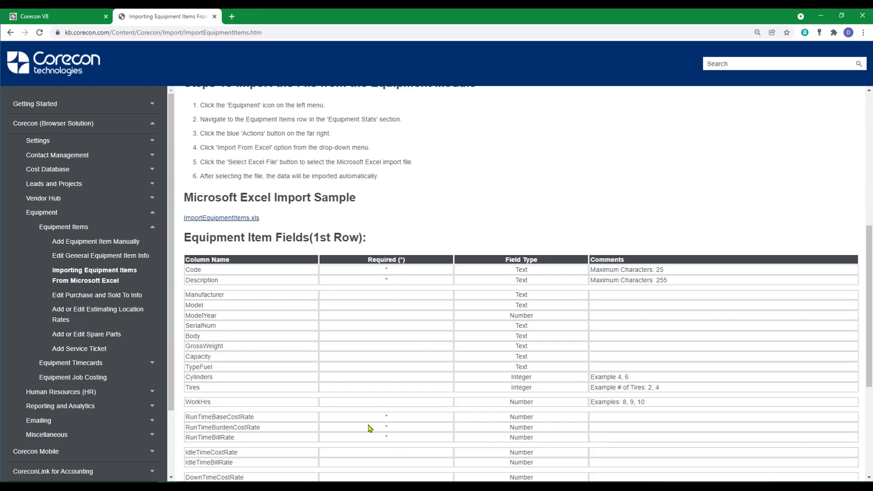
scroll(388, 434, "down", 2)
scroll(387, 438, "up", 6)
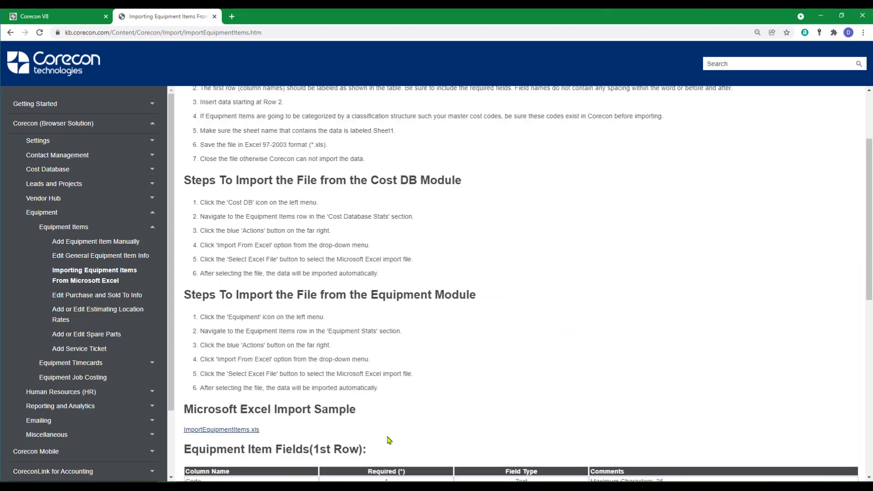
- Download the sample file ImportEquipmentItems.xls from the help article and open it in Excel
left_click(202, 431)
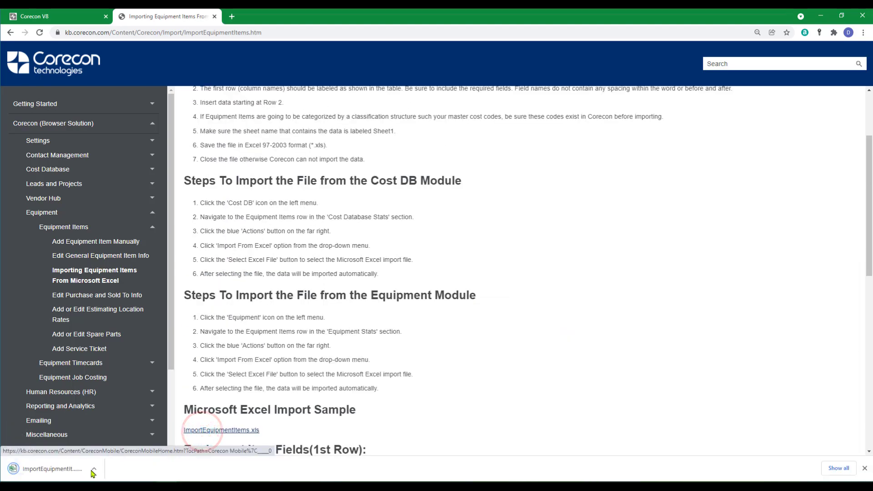
left_click(94, 468)
left_click(108, 411)
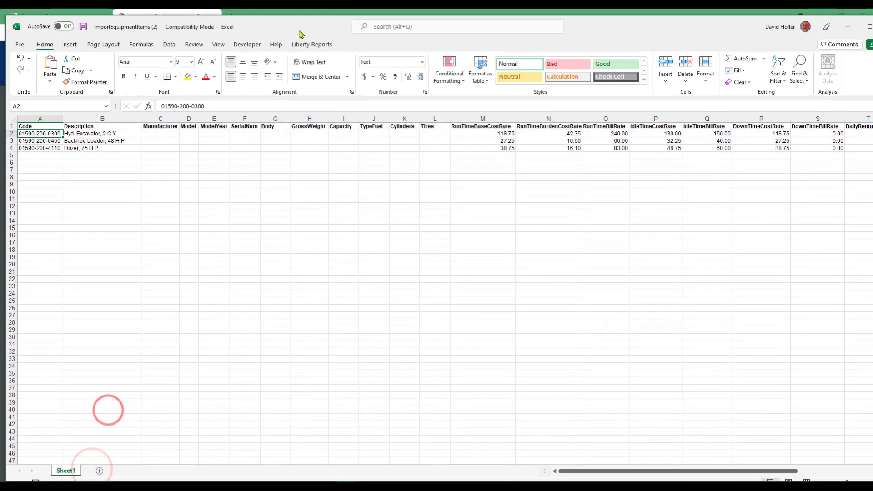
left_click(847, 26)
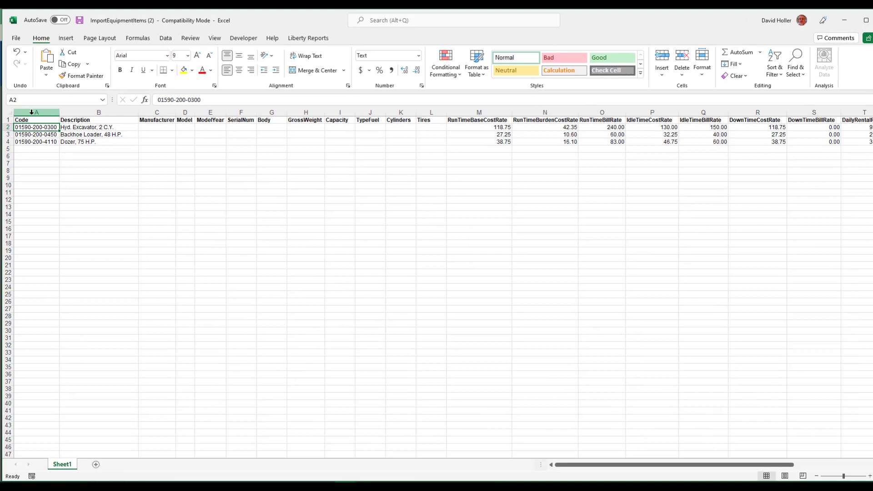
- Examine the sample sheet's Code, Description and run time rate columns, along with the columns further along the sheet
left_click(32, 112)
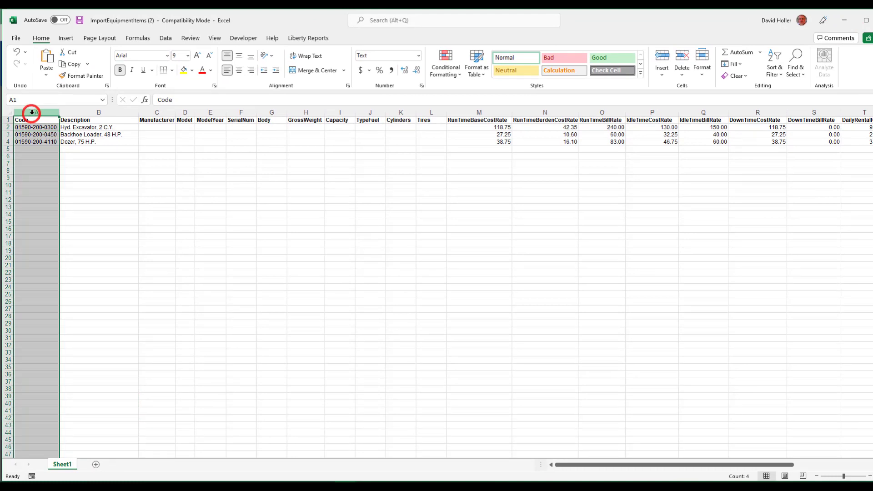
left_click(80, 110)
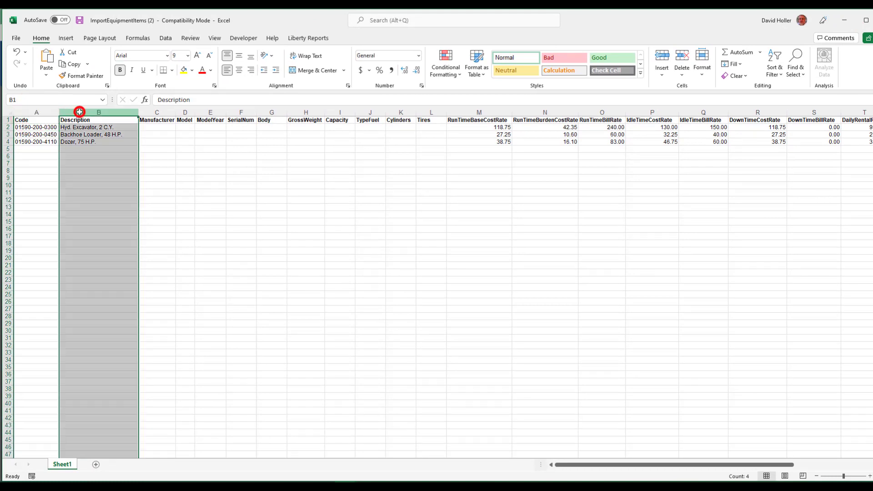
left_click(570, 464)
left_click_drag(569, 464, 670, 468)
left_click_drag(190, 112, 324, 122)
left_click_drag(688, 464, 587, 471)
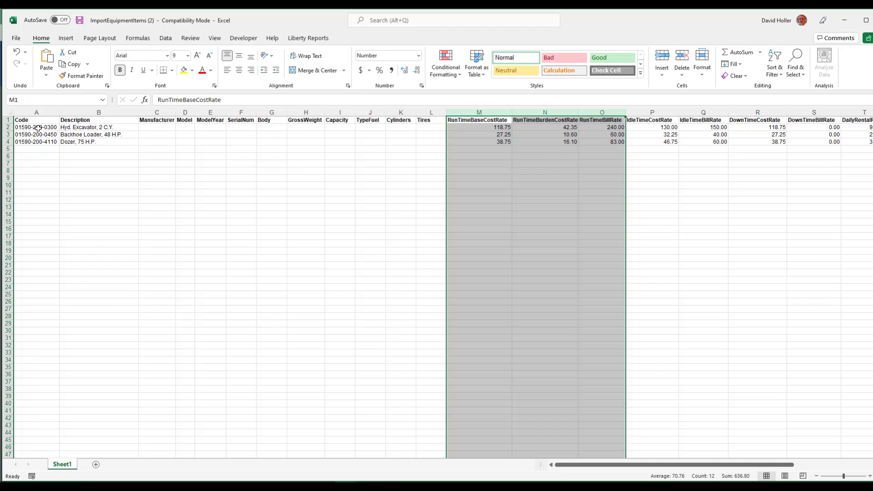
left_click(37, 112)
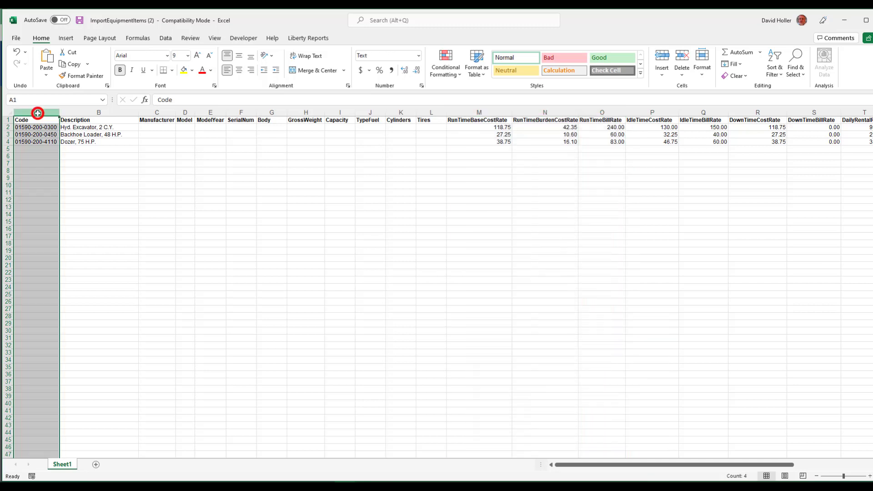
left_click(31, 157)
left_click(37, 128)
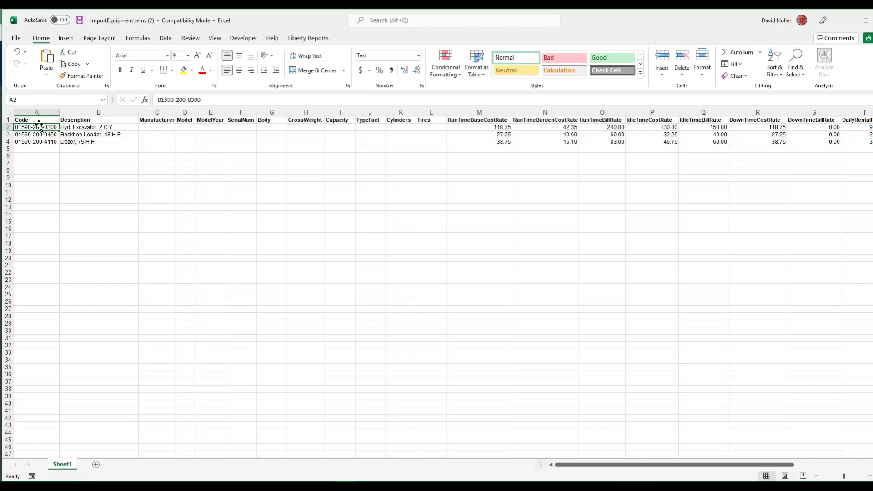
- Set the Hyd. Excavator, 2 C.Y. row's run time base cost rate to 125, burden cost rate to 25.80 and bill rate to 260
left_click(469, 128)
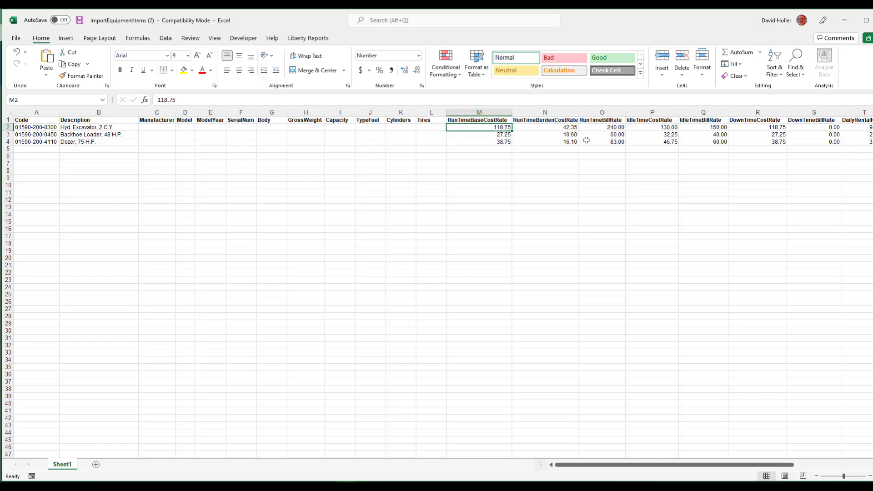
type("125")
key("Tab")
type("25.80")
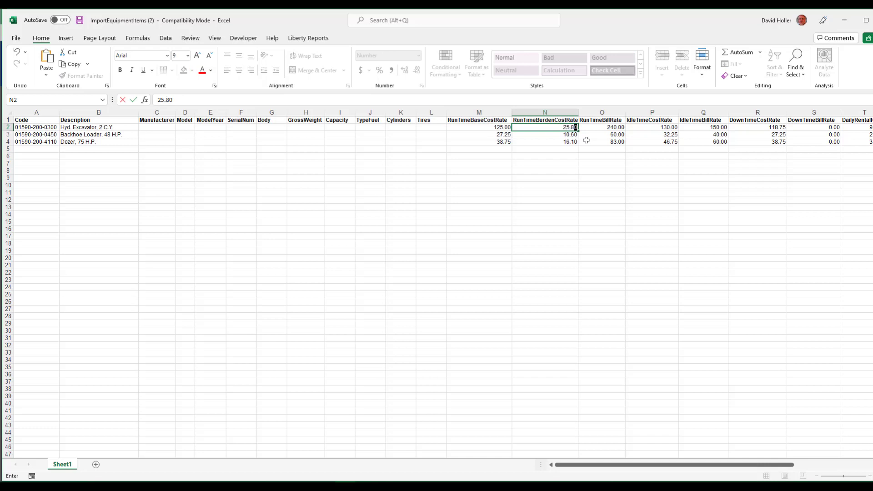
key("Tab")
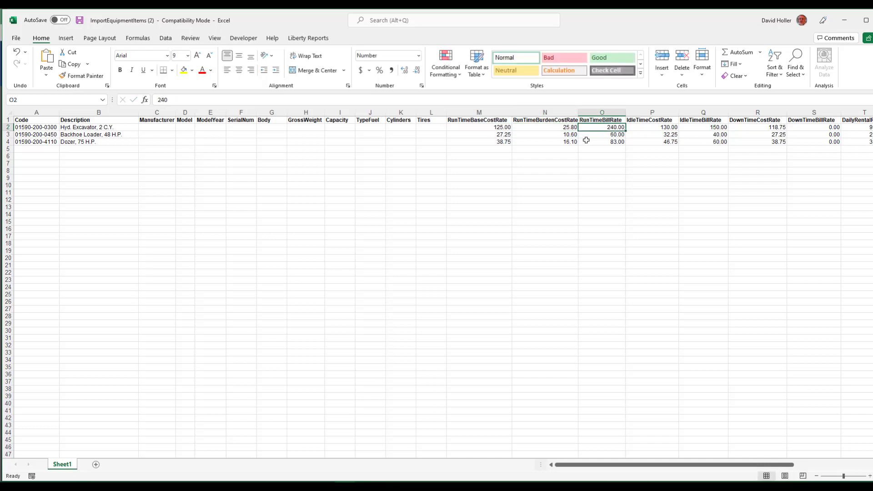
type("260.")
left_click(517, 259)
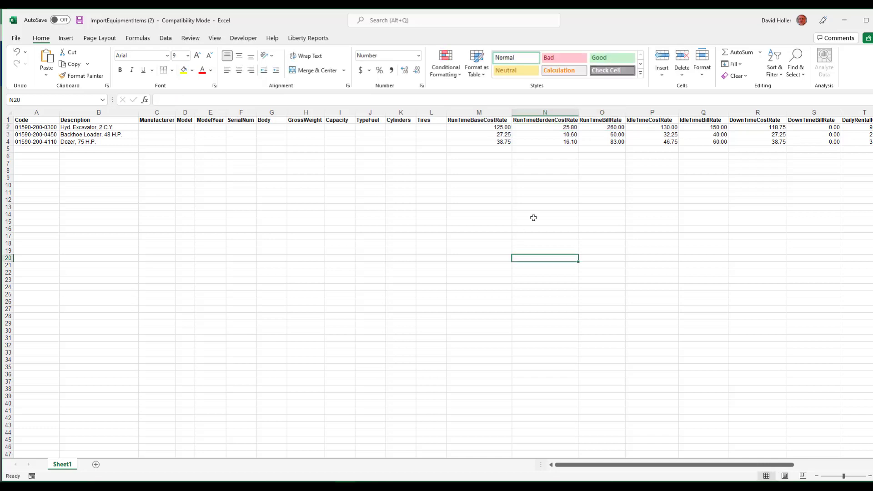
- Set the Backhoe Loader, 48 H.P. row's run time base cost rate to 30, burden cost rate to 12 and bill rate to 55
left_click(495, 136)
type("30.0")
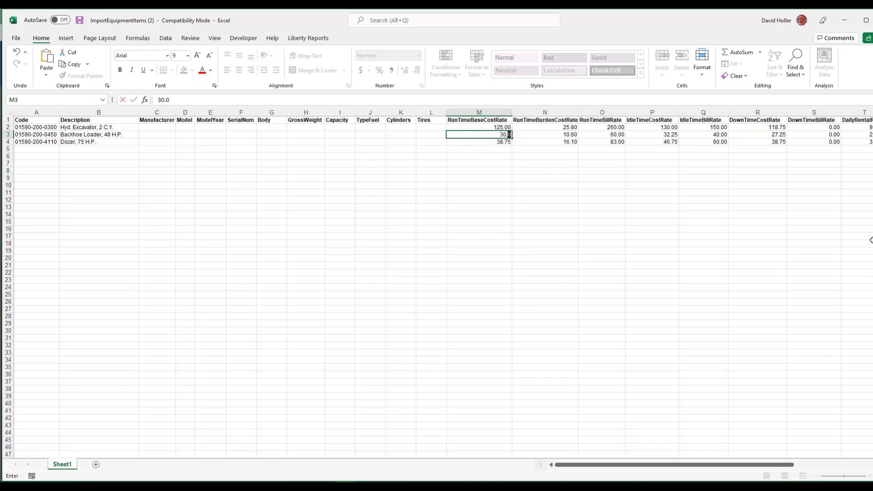
key("Tab")
type("12")
key("Tab")
type("55")
key("Return")
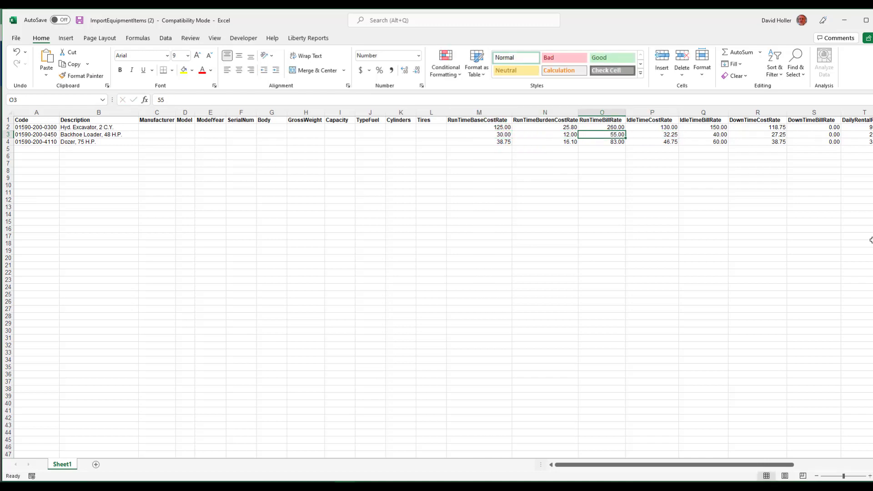
- Set the Dozer, 75 H.P. row's run time base cost rate to 40, burden cost rate to 18 and bill rate to 65
type("40")
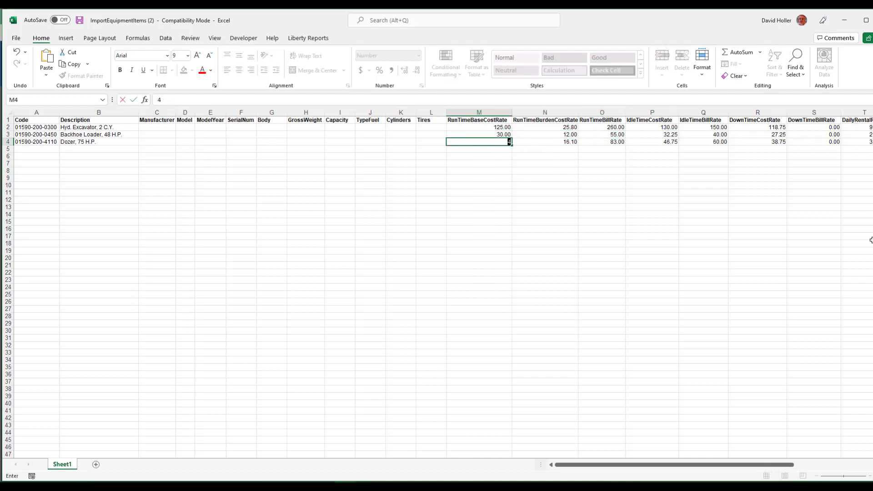
key("Tab")
type("18")
key("Tab")
type("65.")
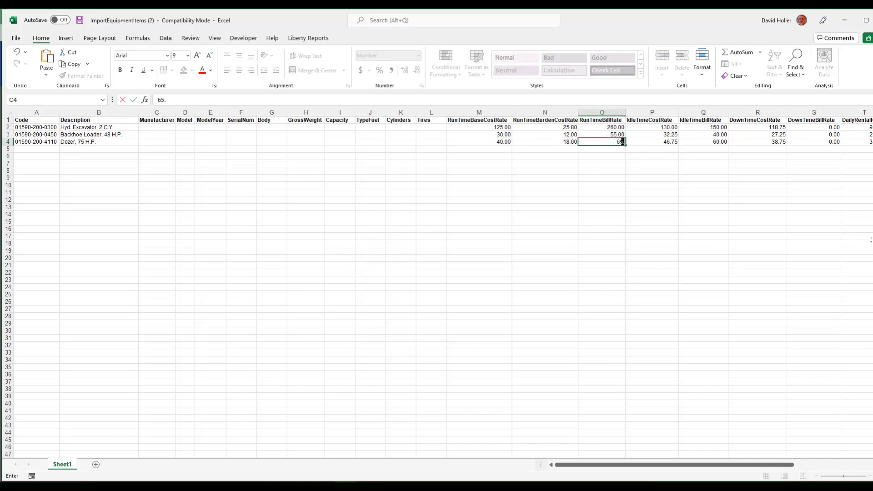
type("00")
key("Tab")
- Save and close the ImportEquipmentItems (2) workbook, and switch back to the Corecon V8 Cost Database page
left_click(16, 38)
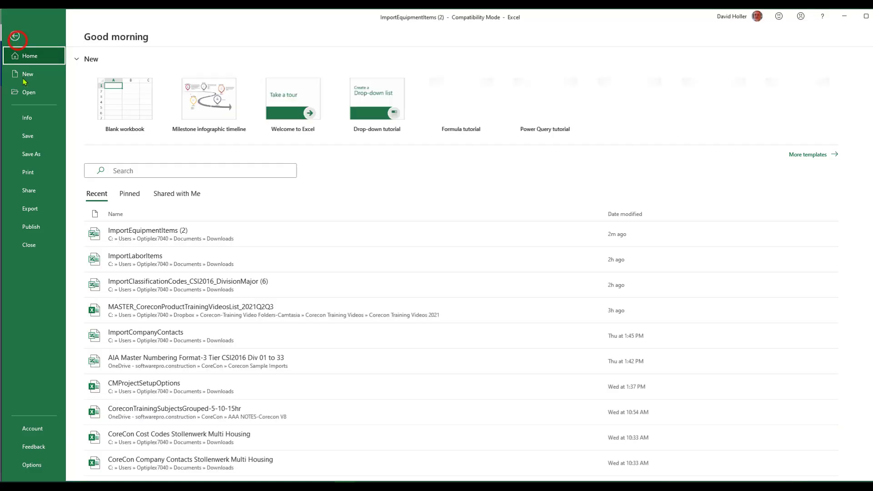
left_click(25, 135)
left_click(16, 37)
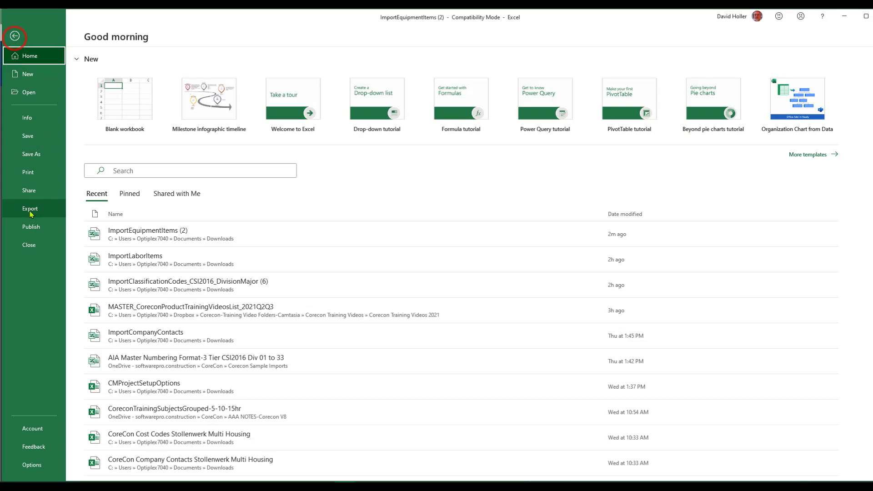
left_click(32, 246)
left_click(60, 19)
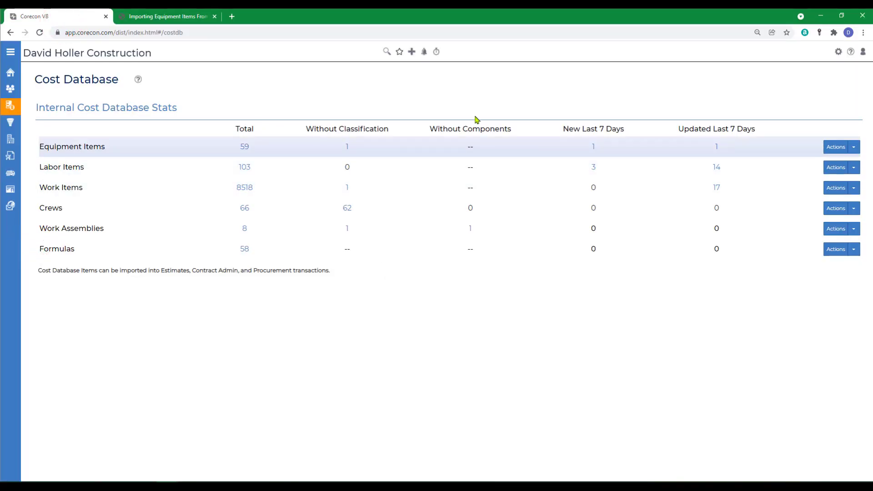
- Import the equipment items from the Excel file ImportEquipmentItems (2) in the Downloads folder
left_click(853, 147)
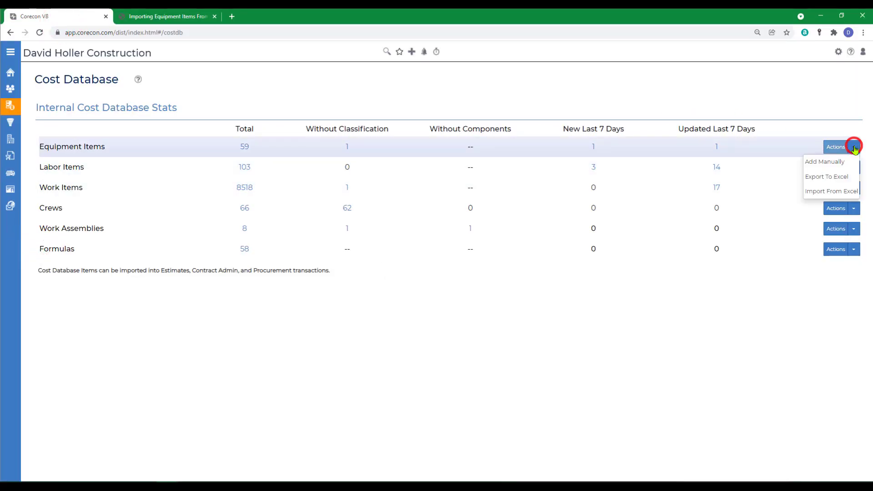
left_click(825, 191)
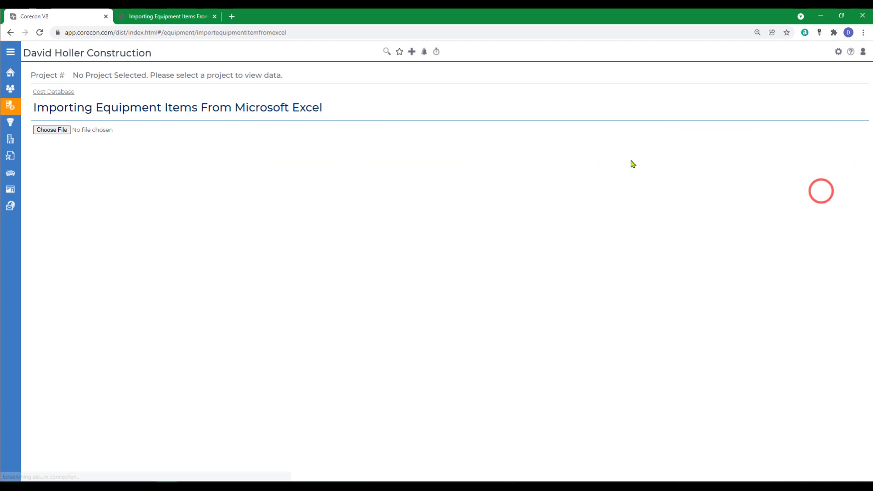
left_click(56, 131)
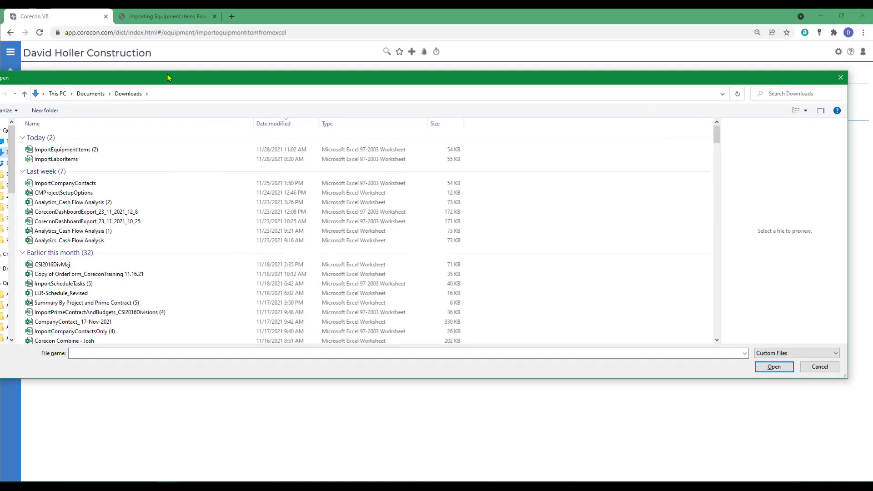
left_click_drag(167, 77, 189, 45)
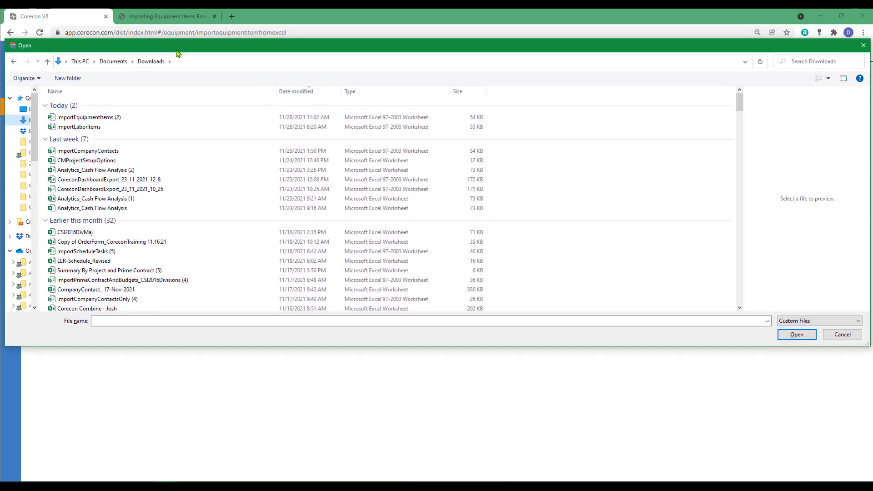
left_click(92, 117)
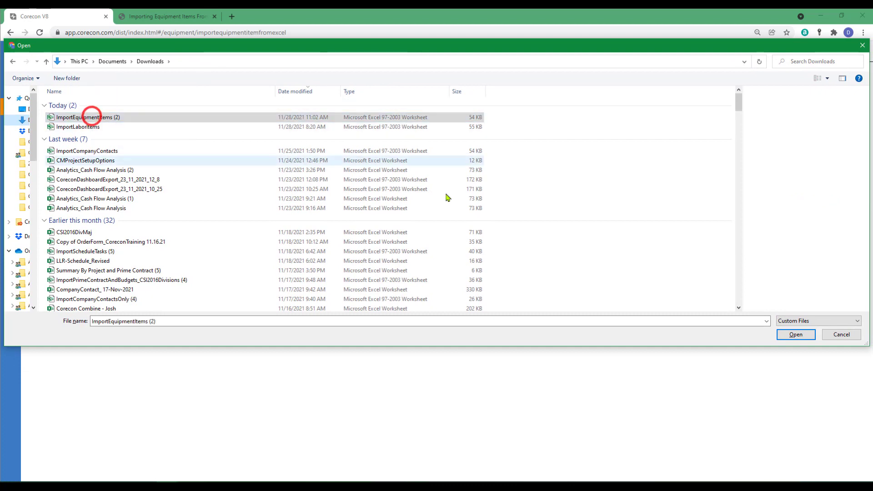
left_click(795, 335)
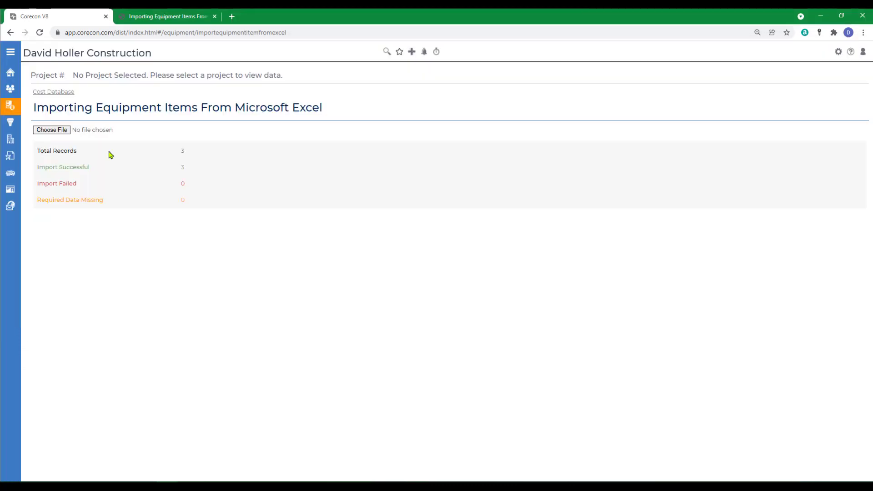
left_click(51, 93)
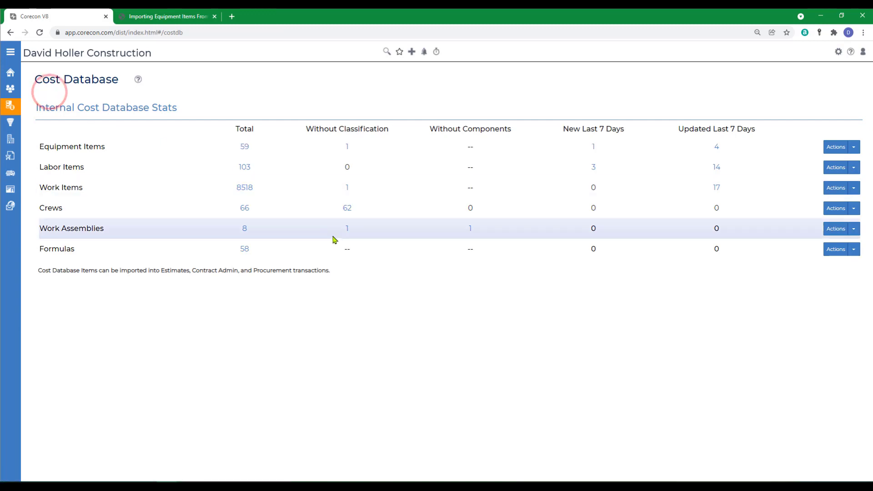
left_click(244, 147)
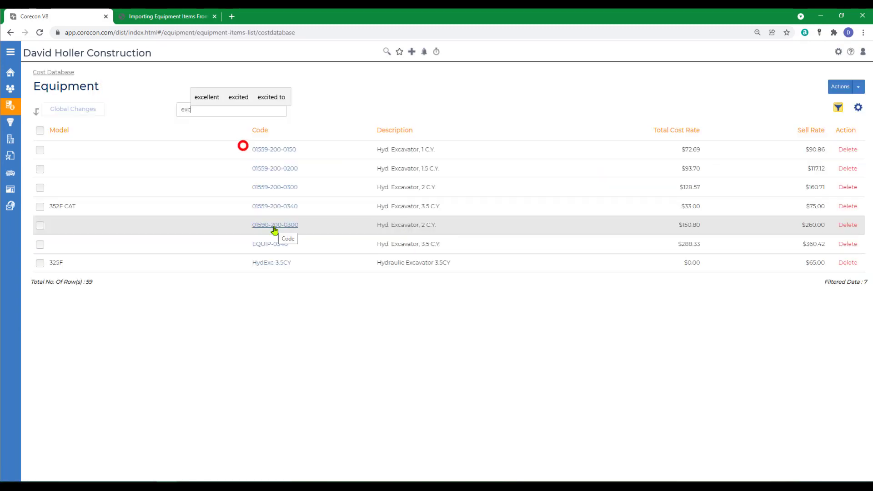
left_click(272, 226)
scroll(320, 333, "down", 5)
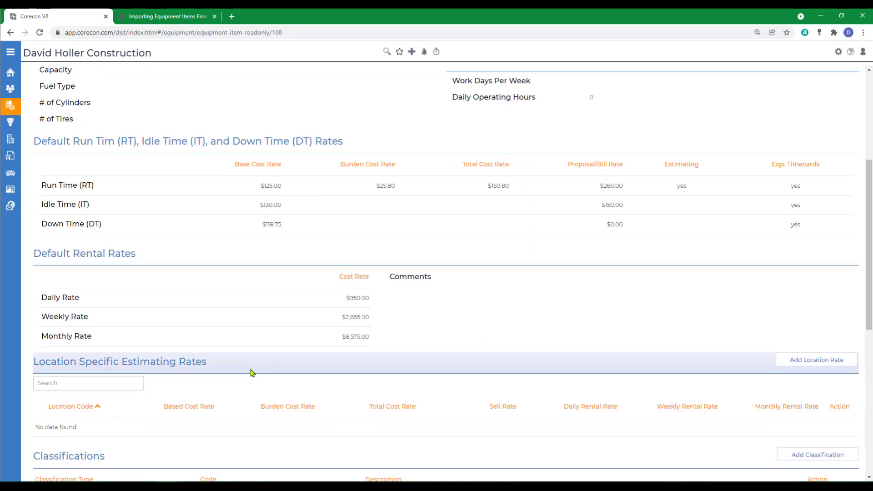
scroll(253, 384, "down", 5)
scroll(431, 404, "up", 9)
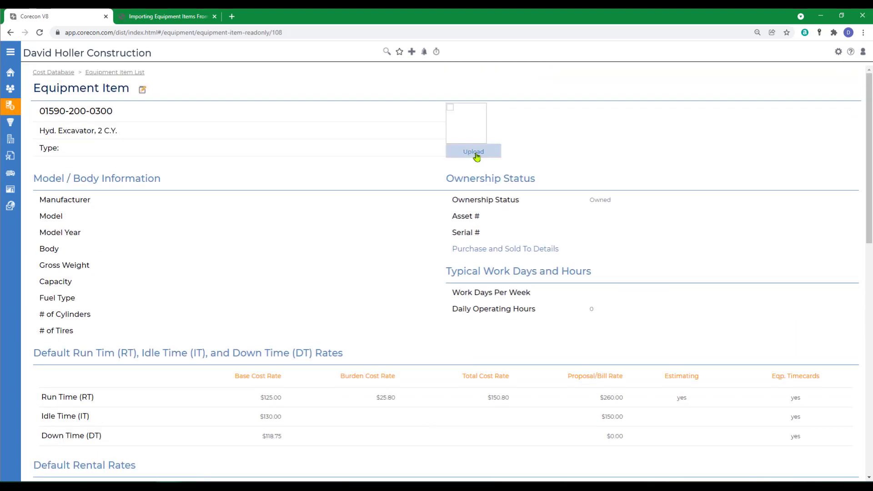
left_click(142, 91)
left_click(108, 73)
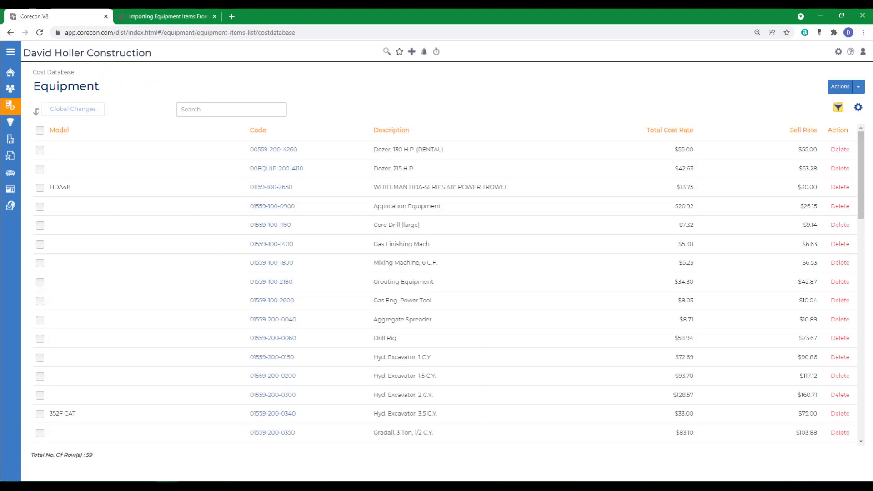
- Open the online help's Equipment Items overview from the Cost Database Resource Center
left_click(849, 51)
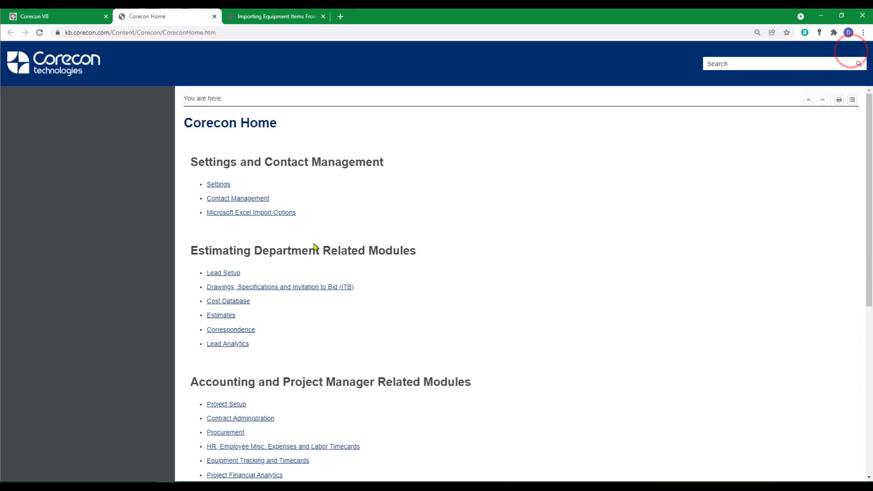
left_click(215, 302)
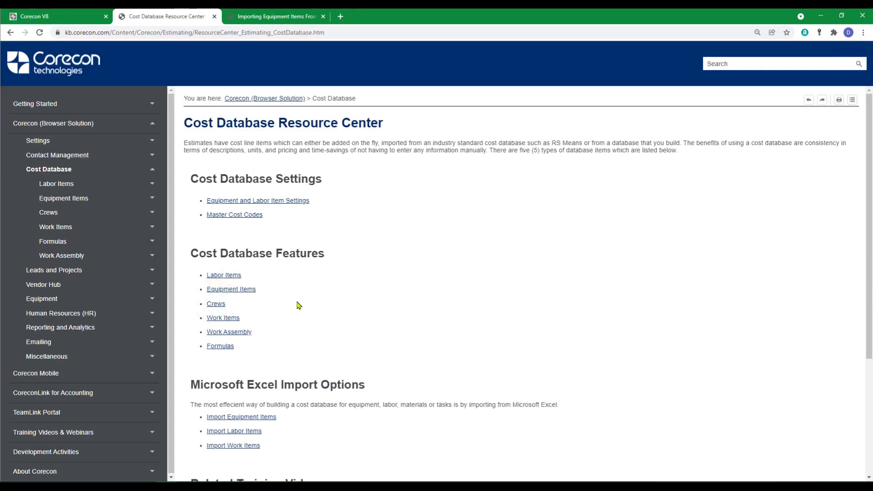
left_click(224, 294)
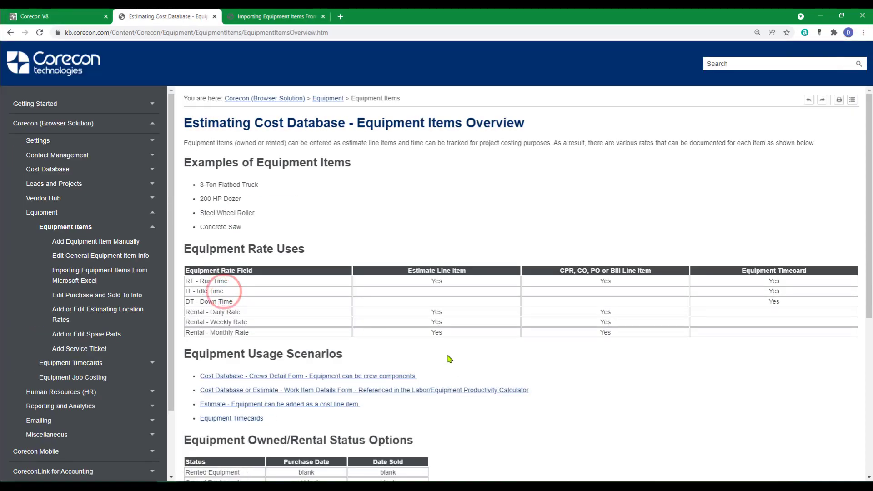